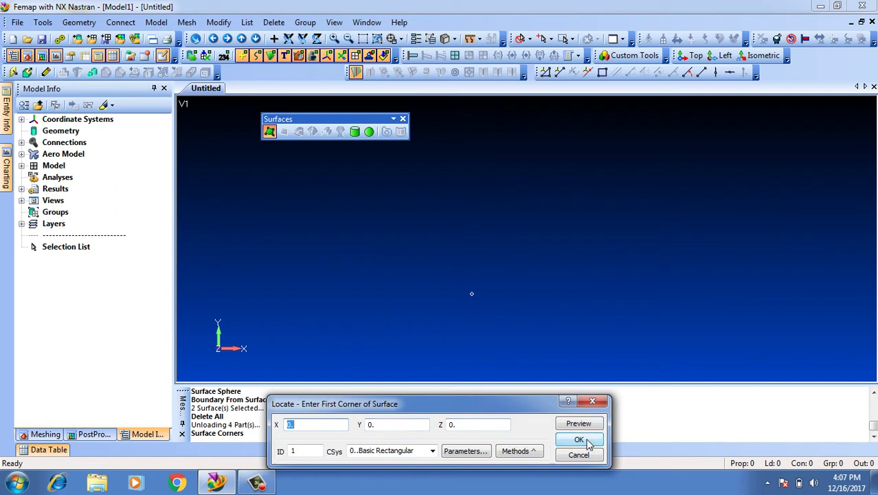
Create a surface from four corners at the origin and about (7, 0.1), (6.8, 5.4) and (-0.3, 5.7), and undo it.
{"action": "left_click", "coordinate": [588, 444]}
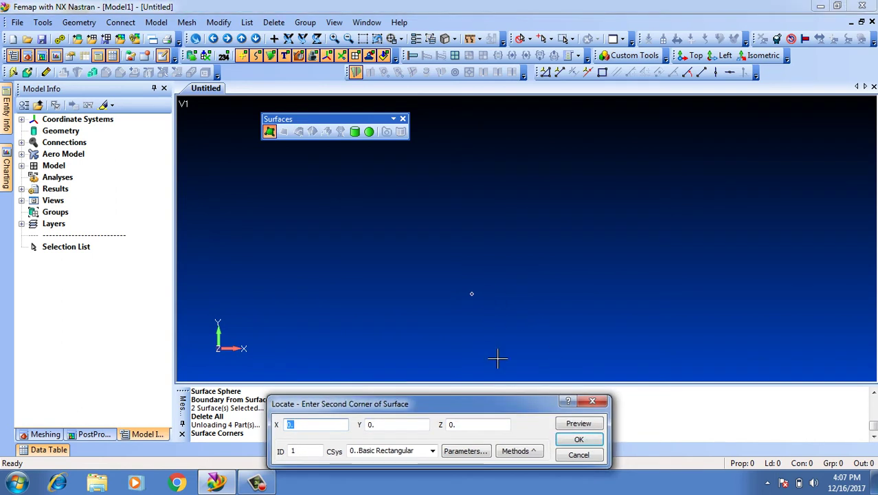
{"action": "left_click", "coordinate": [633, 300]}
{"action": "left_click", "coordinate": [580, 440]}
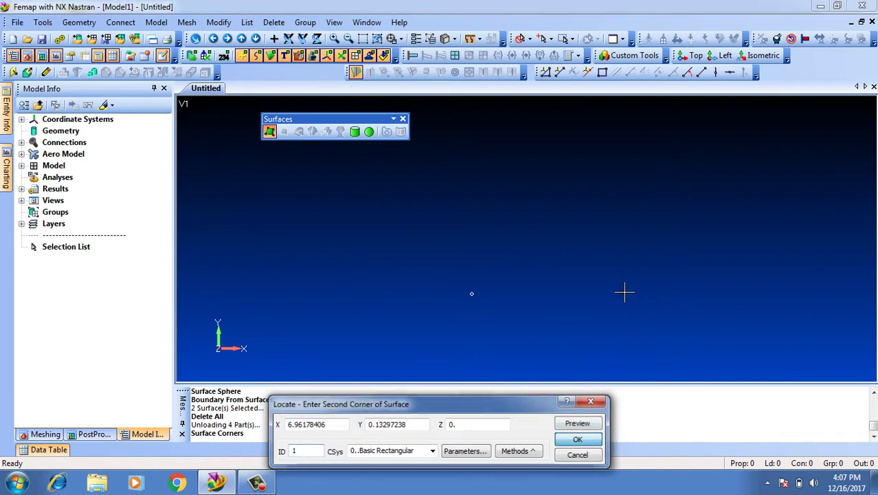
{"action": "left_click", "coordinate": [630, 183]}
{"action": "left_click", "coordinate": [578, 440]}
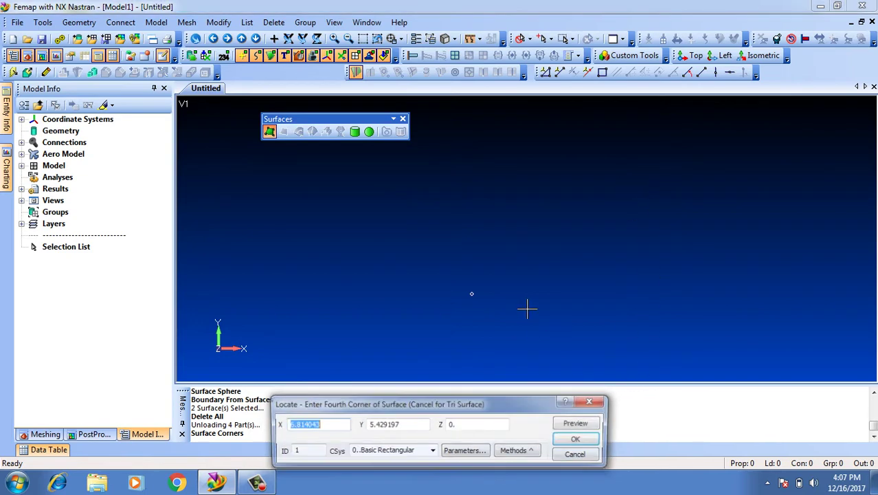
{"action": "left_click", "coordinate": [520, 316]}
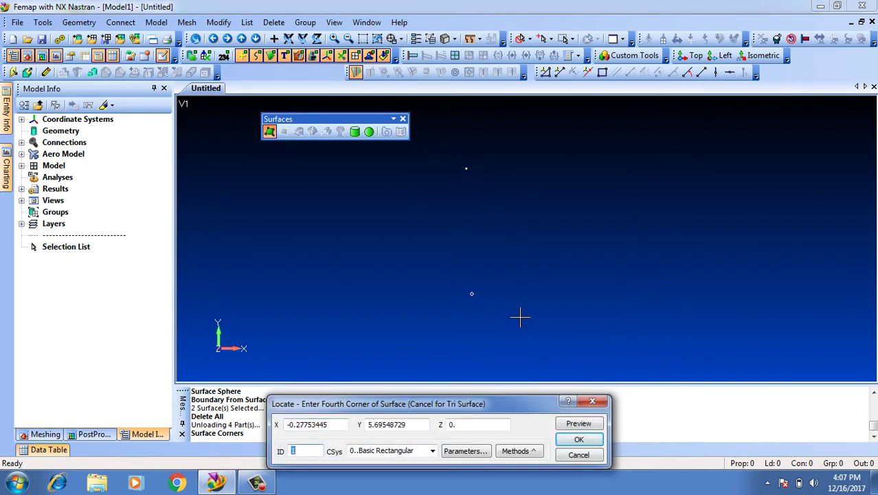
{"action": "left_click", "coordinate": [577, 441]}
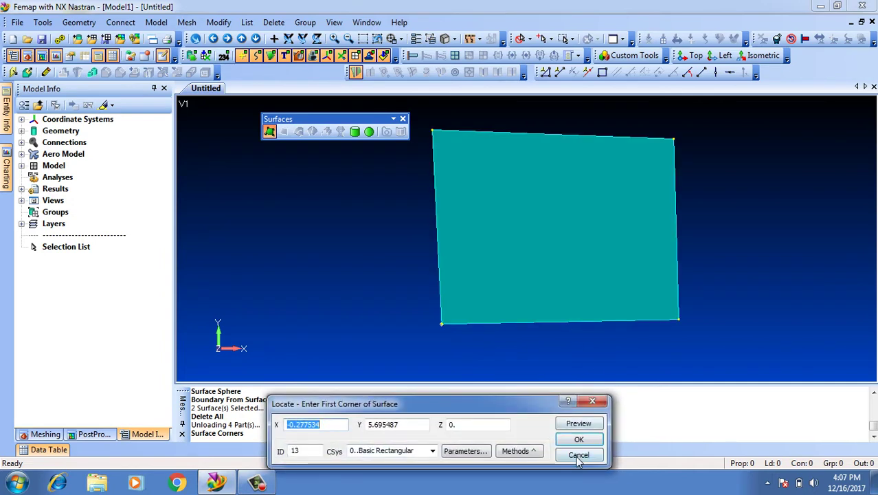
{"action": "left_click", "coordinate": [578, 455]}
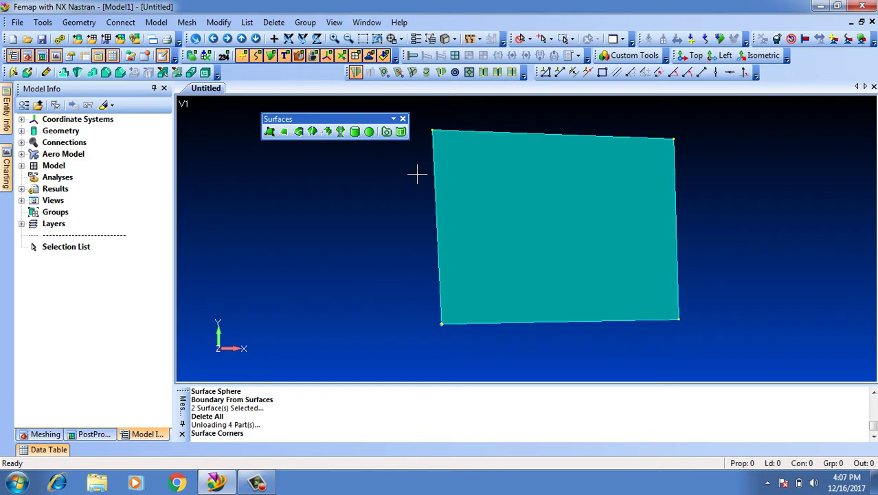
{"action": "key", "text": "ctrl+z"}
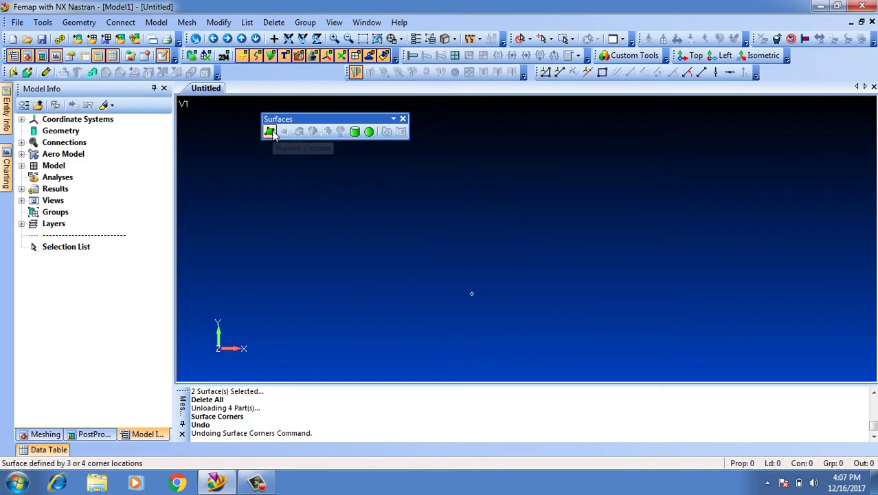
Draw a workplane rectangle from the origin to the opposite corner at X 5, Y 5.
{"action": "left_click", "coordinate": [602, 72]}
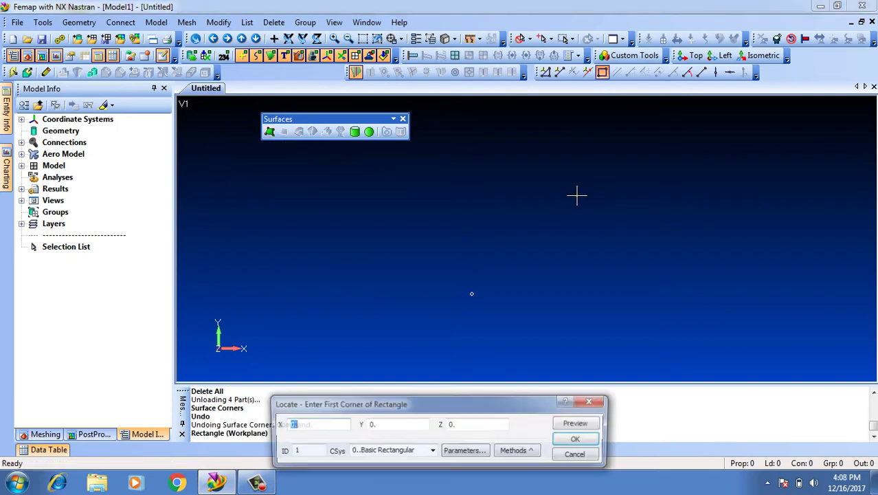
{"action": "left_click", "coordinate": [578, 440]}
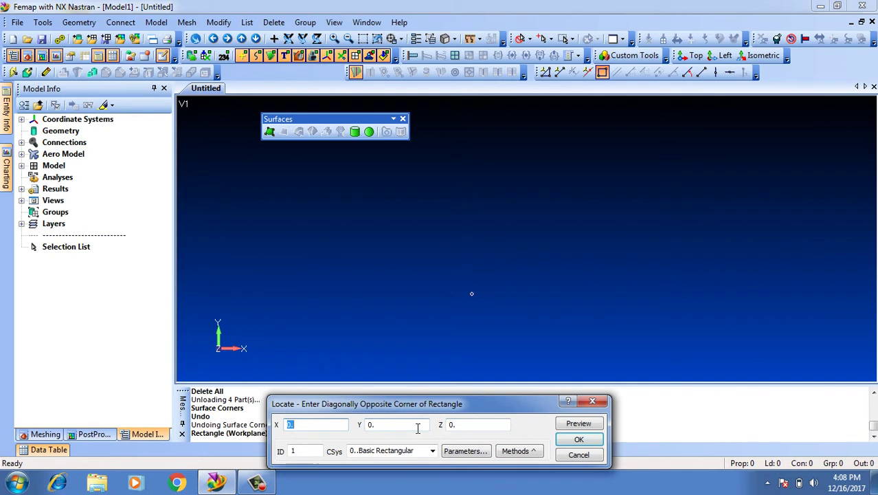
{"action": "type", "text": "5"}
{"action": "key", "text": "Tab"}
{"action": "type", "text": "5"}
{"action": "key", "text": "Return"}
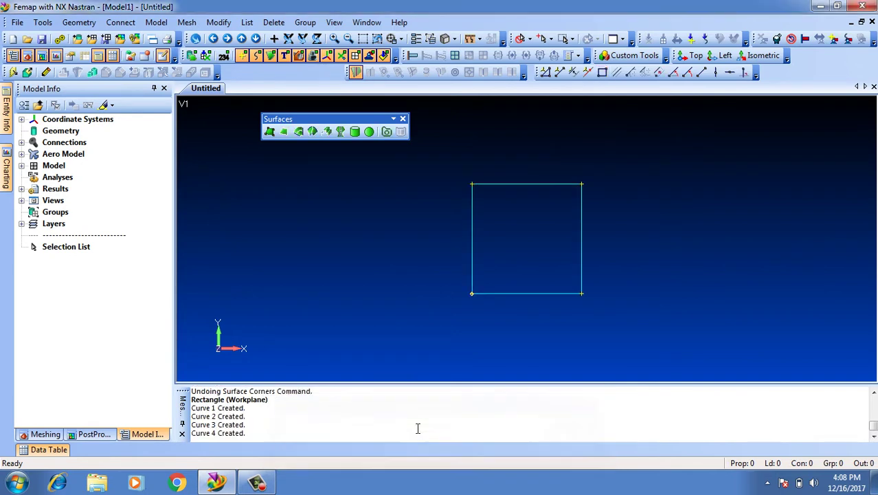
Create a 4-sided edge surface from the rectangle's four curves.
{"action": "left_click", "coordinate": [285, 133]}
{"action": "left_click", "coordinate": [509, 302]}
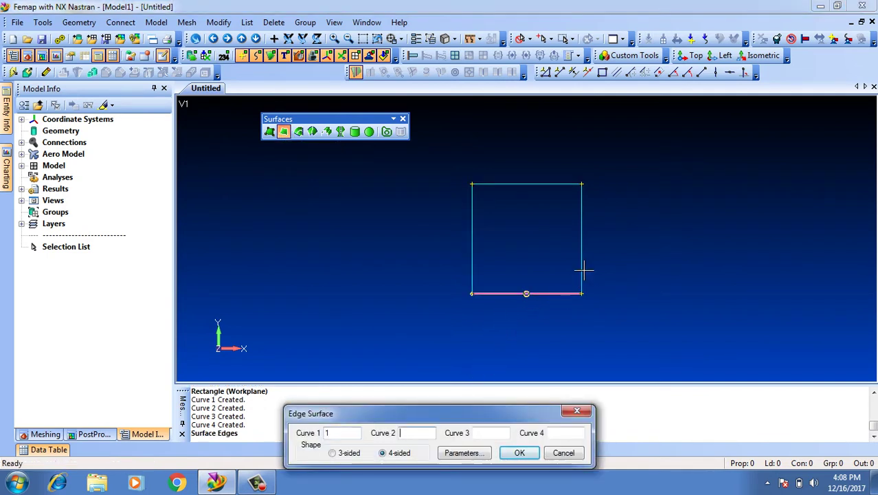
{"action": "left_click", "coordinate": [590, 255]}
{"action": "left_click", "coordinate": [554, 199]}
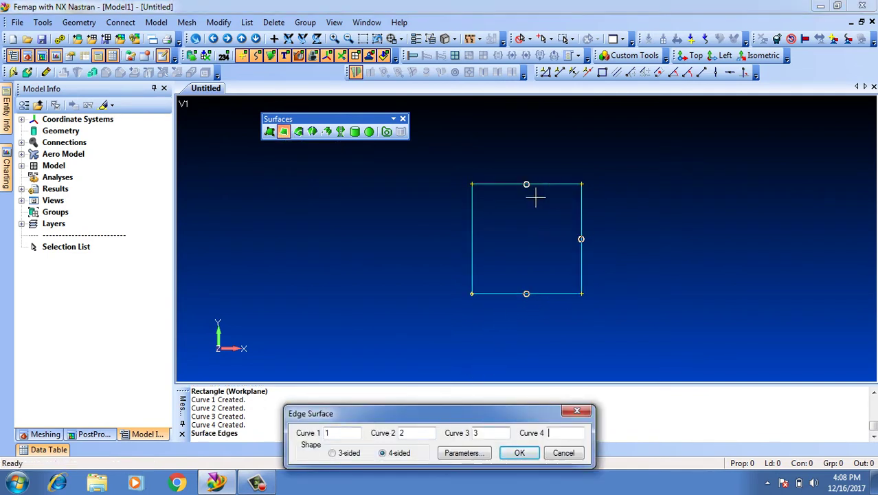
{"action": "left_click", "coordinate": [486, 239]}
{"action": "left_click", "coordinate": [516, 455]}
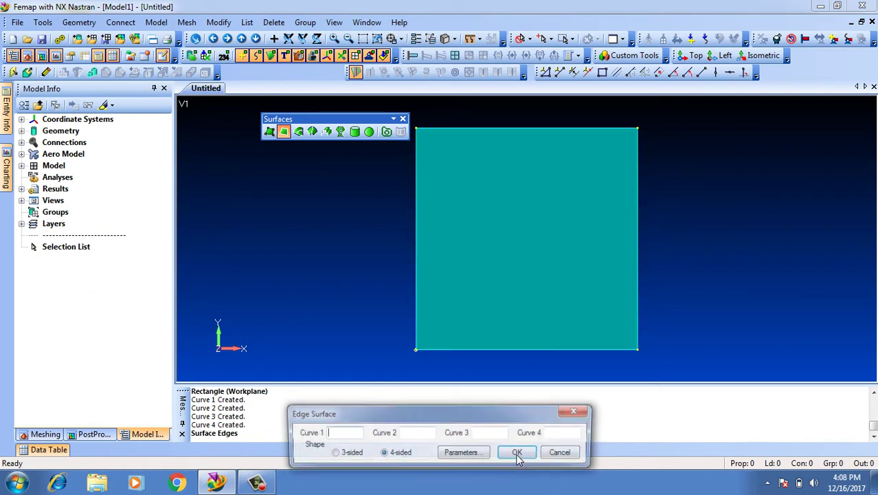
{"action": "left_click", "coordinate": [564, 453]}
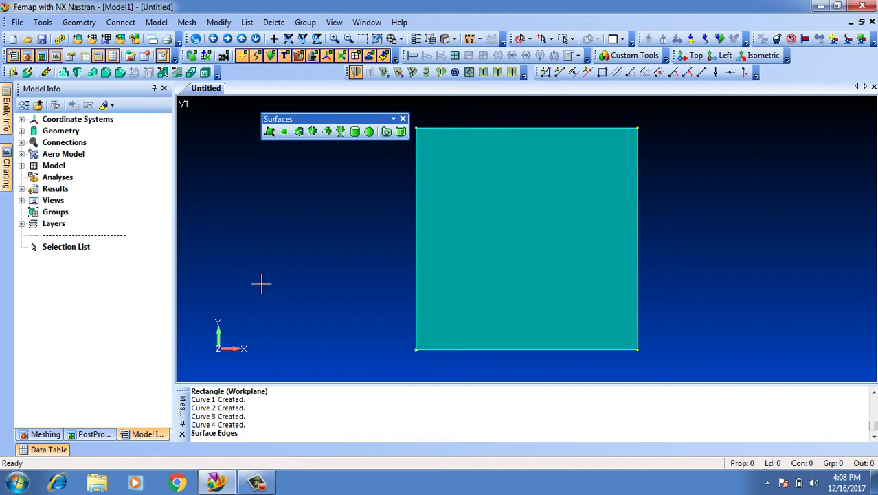
{"action": "left_click", "coordinate": [284, 131]}
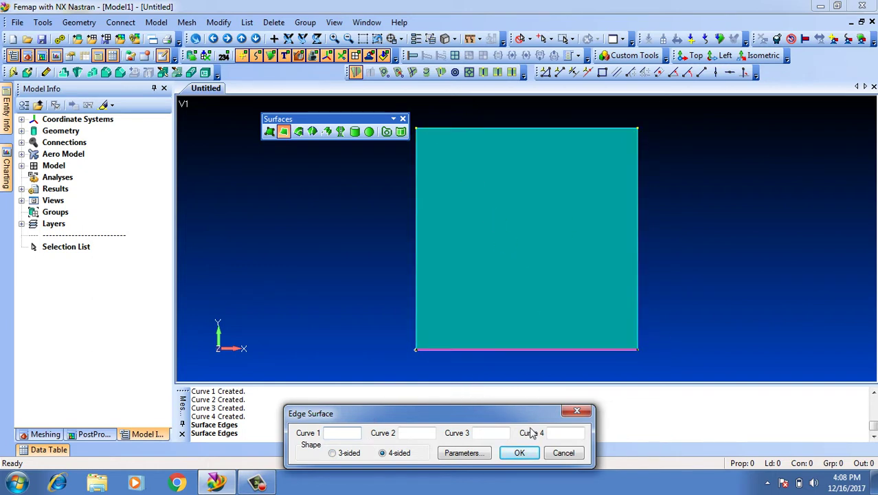
{"action": "left_click", "coordinate": [564, 452]}
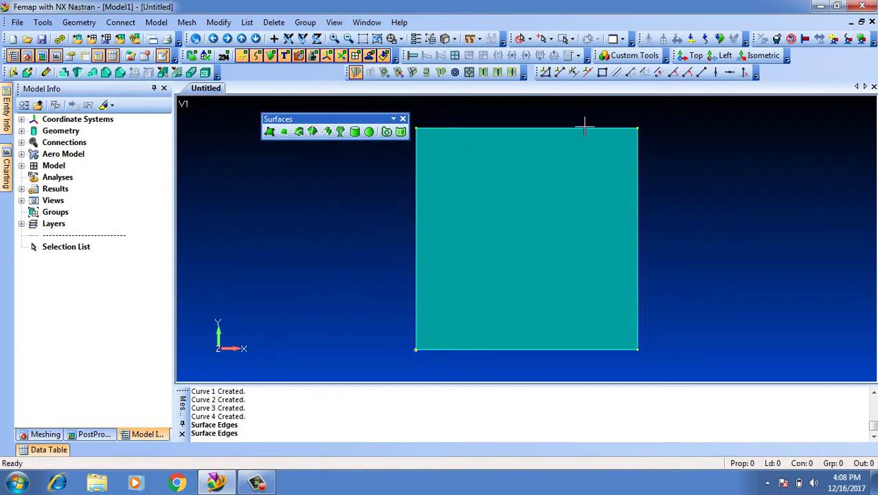
In the isometric view, extrude all four edges of the square surface along the positive Z axis to form side walls.
{"action": "left_click", "coordinate": [776, 60]}
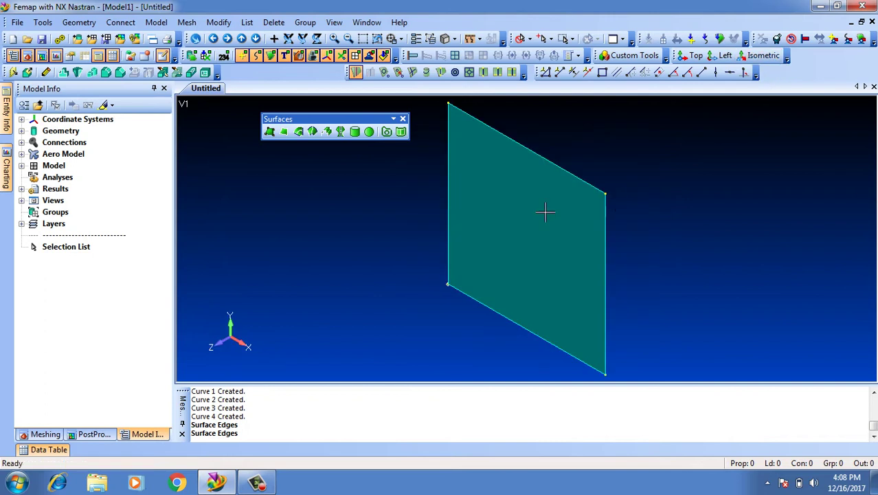
{"action": "left_click", "coordinate": [328, 132]}
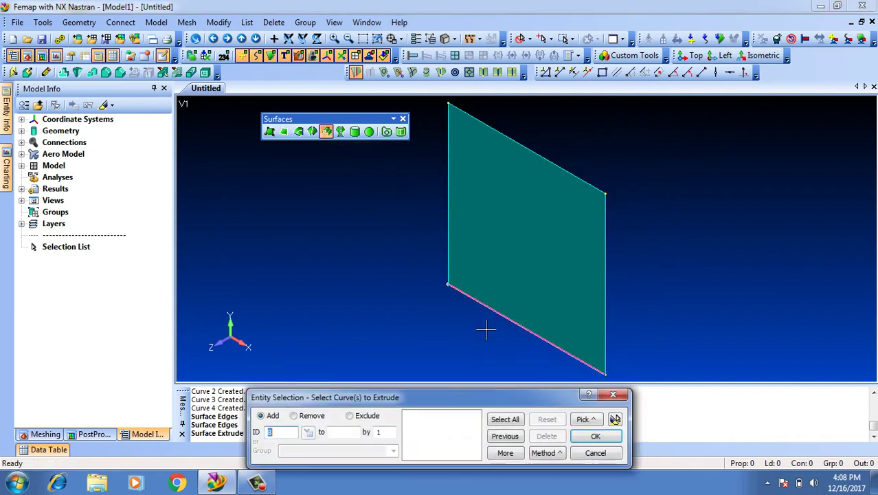
{"action": "left_click", "coordinate": [525, 329]}
{"action": "left_click", "coordinate": [606, 310]}
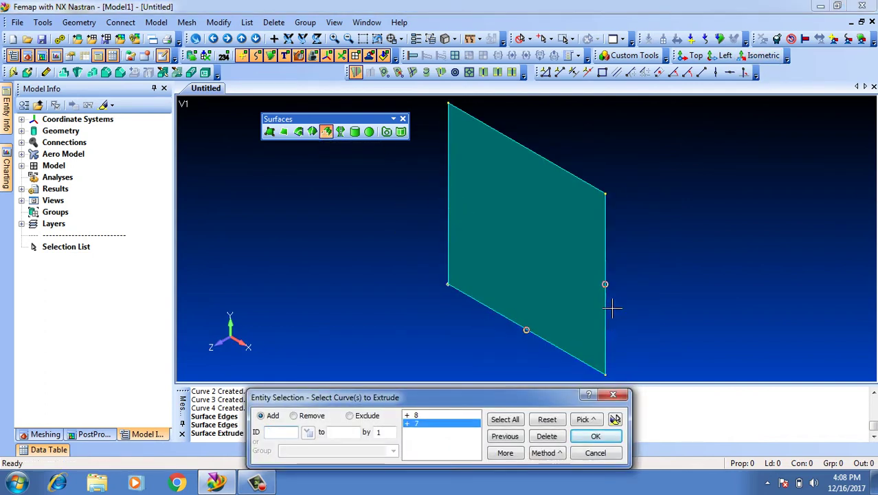
{"action": "left_click", "coordinate": [536, 168]}
{"action": "left_click", "coordinate": [452, 222]}
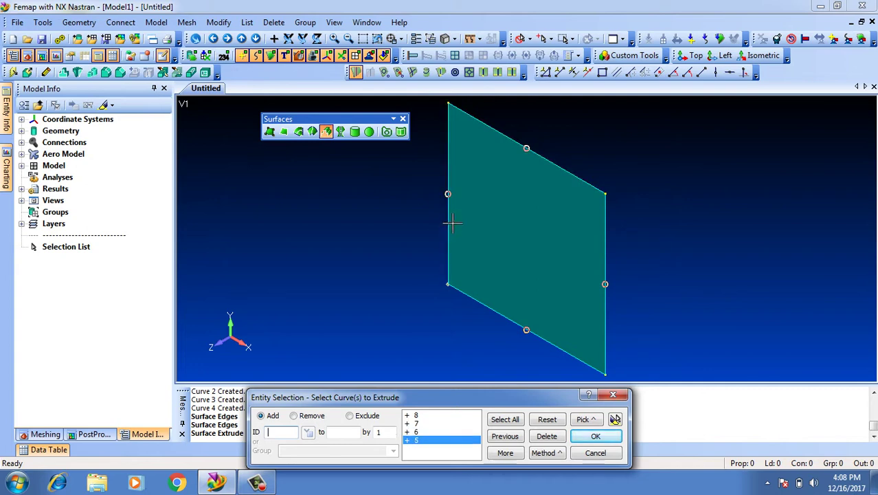
{"action": "left_click", "coordinate": [594, 437]}
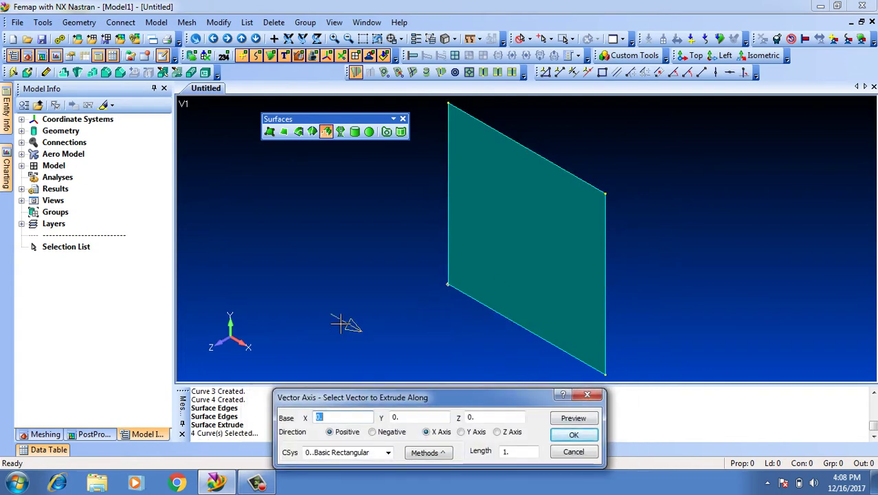
{"action": "key", "text": "alt+z"}
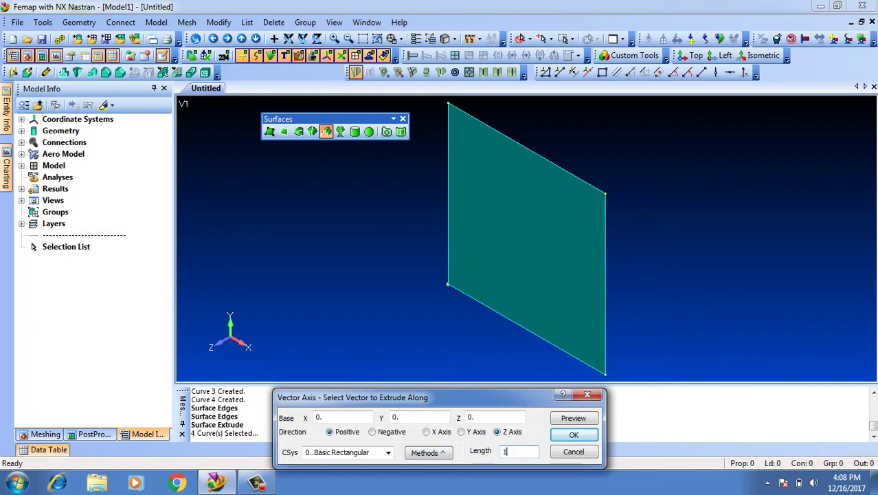
{"action": "left_click", "coordinate": [574, 434]}
{"action": "middle_click_drag", "start_coordinate": [479, 292], "coordinate": [473, 272]}
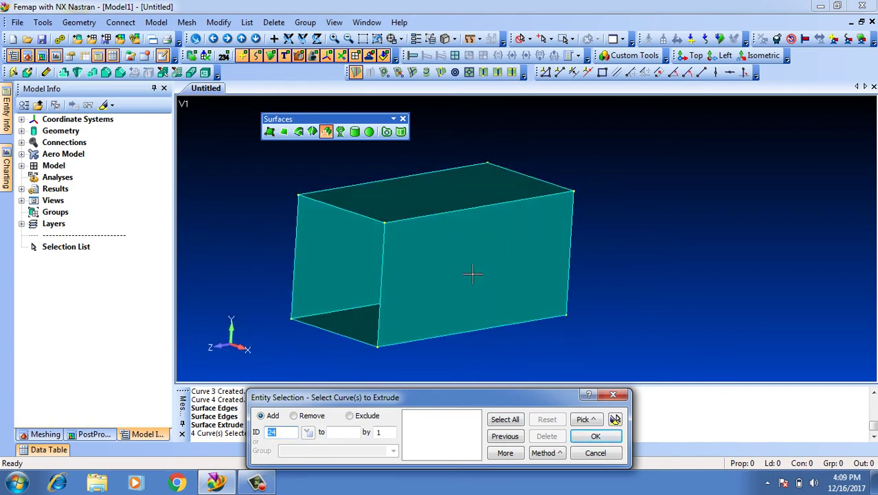
{"action": "left_click", "coordinate": [596, 452]}
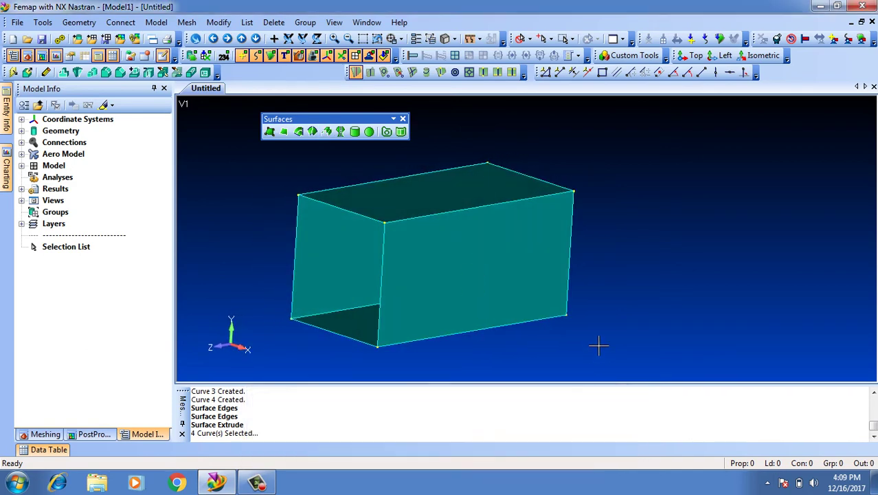
Undo the surface extrusion and the edge surface, back to the rectangle's curves.
{"action": "key", "text": "ctrl+z"}
{"action": "key", "text": "ctrl+z"}
{"action": "key", "text": "ctrl+z"}
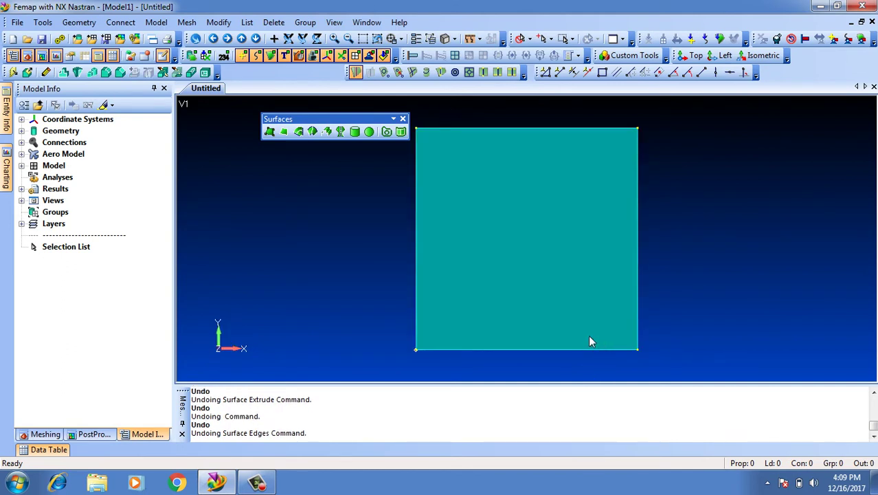
{"action": "key", "text": "ctrl+z"}
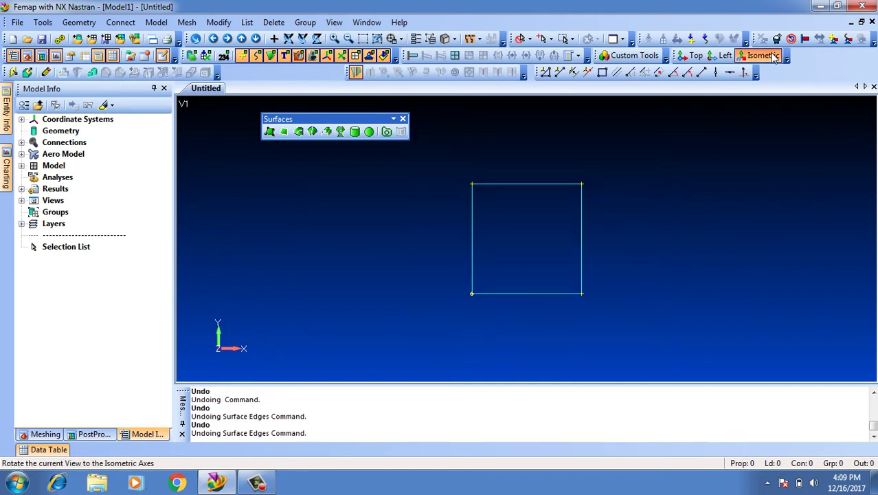
Extrude the rectangle's left vertical and lower curves along the positive Z axis with length 5, and undo the extrusion.
{"action": "left_click", "coordinate": [763, 55]}
{"action": "left_click", "coordinate": [327, 132]}
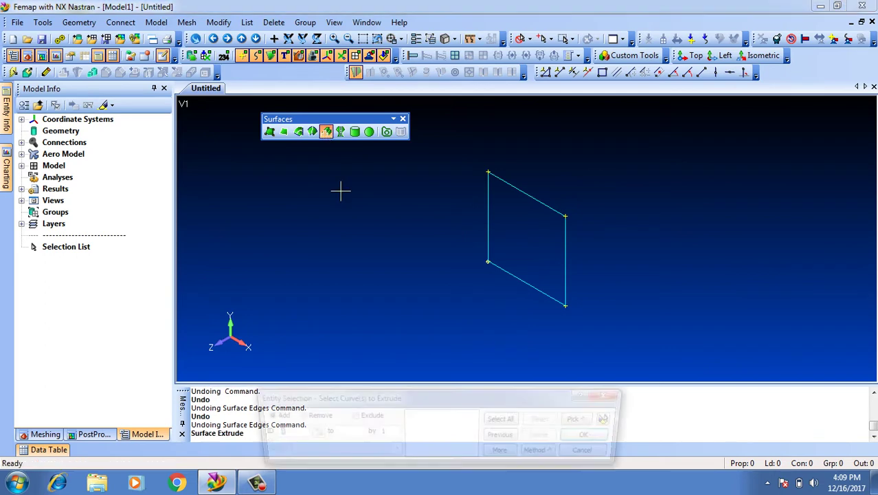
{"action": "left_click", "coordinate": [509, 281]}
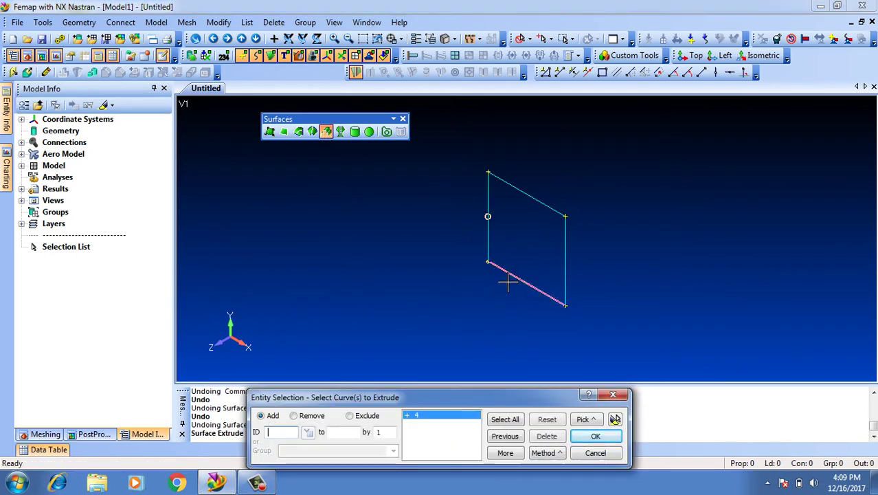
{"action": "left_click", "coordinate": [508, 280]}
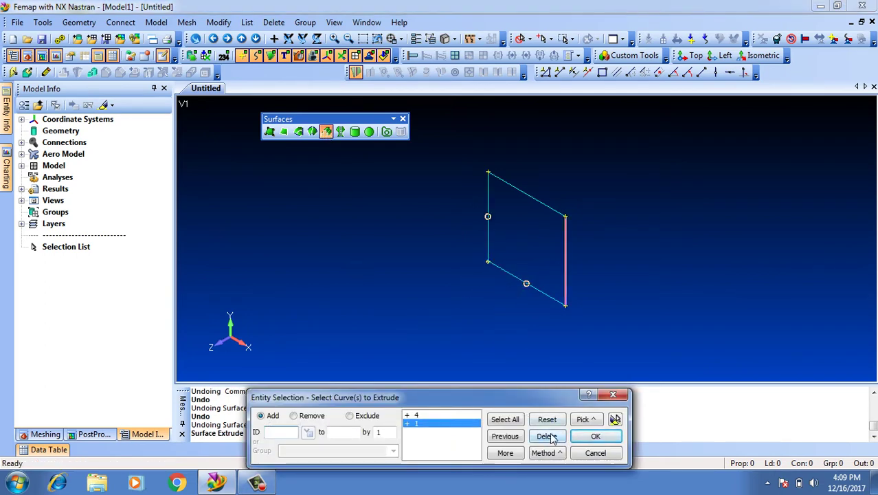
{"action": "left_click", "coordinate": [595, 436]}
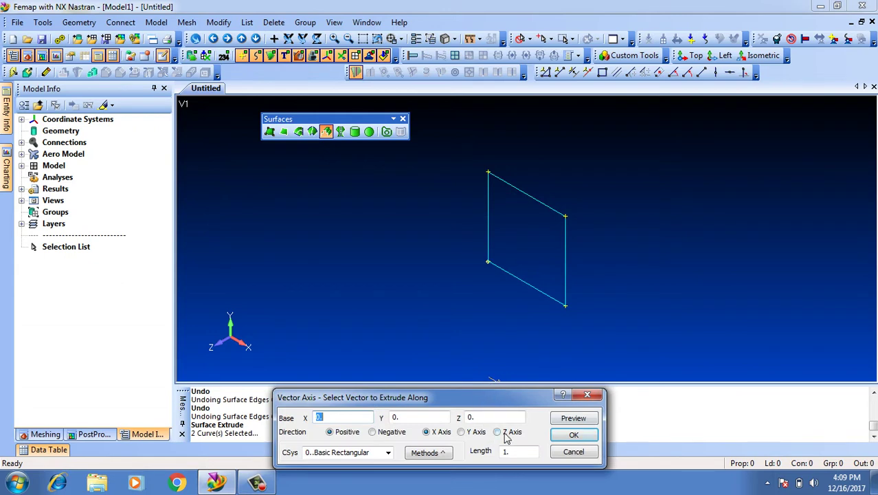
{"action": "left_click", "coordinate": [506, 436]}
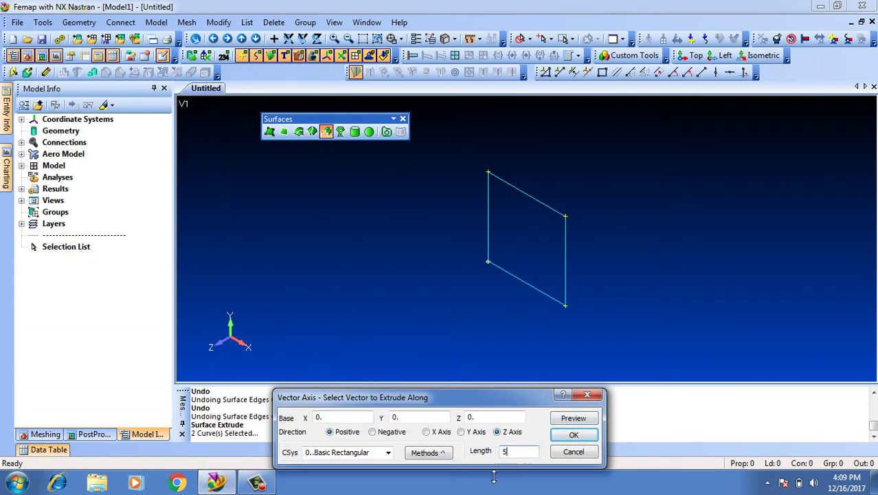
{"action": "left_click", "coordinate": [574, 434]}
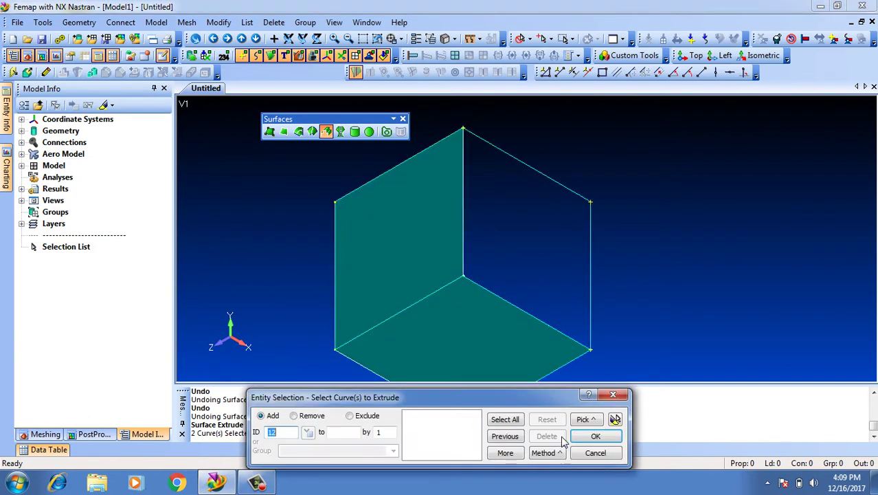
{"action": "scroll", "coordinate": [479, 303], "scroll_direction": "down", "scroll_amount": 2}
{"action": "middle_click_drag", "start_coordinate": [479, 302], "coordinate": [465, 280]}
{"action": "left_click", "coordinate": [502, 314]}
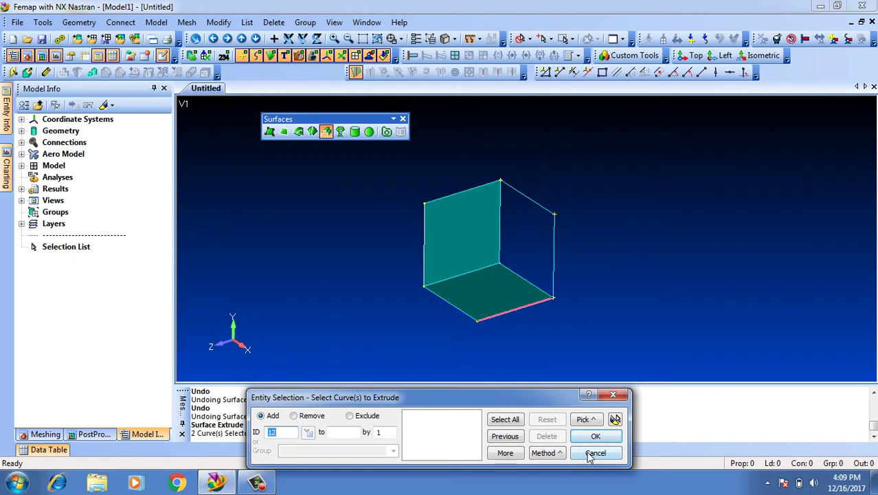
{"action": "left_click", "coordinate": [596, 453]}
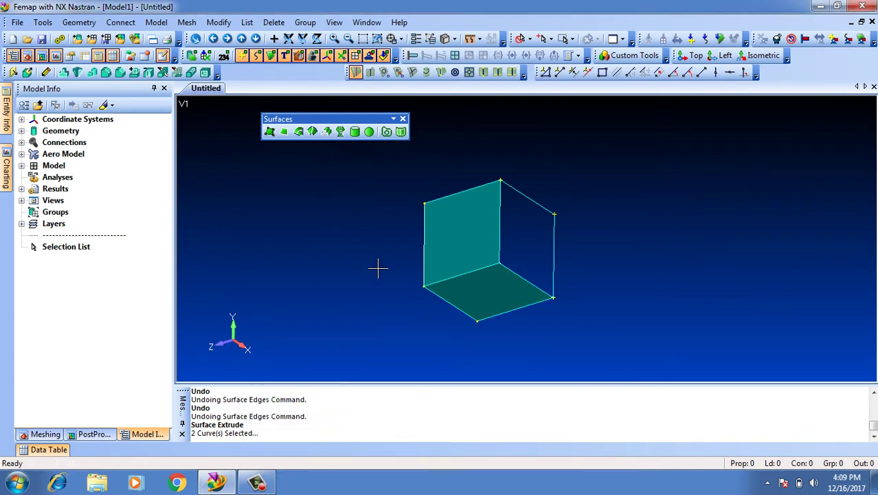
{"action": "key", "text": "ctrl+z"}
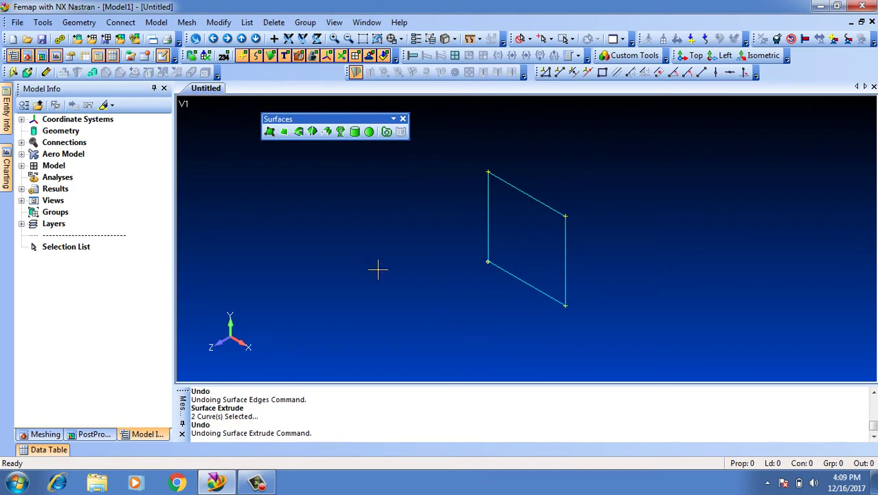
Revolve the rectangle's lower and right vertical curves 90 degrees about the positive Y axis through the origin, and undo the revolve.
{"action": "left_click", "coordinate": [340, 131]}
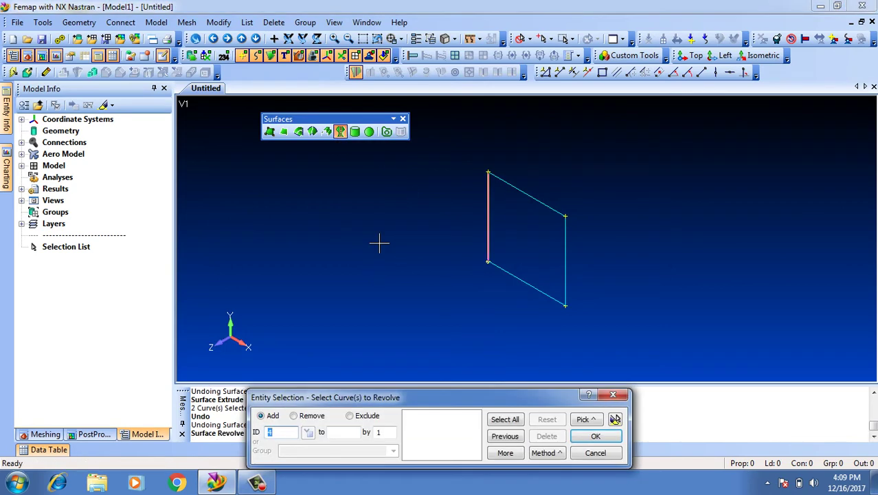
{"action": "left_click", "coordinate": [528, 284]}
{"action": "left_click", "coordinate": [573, 273]}
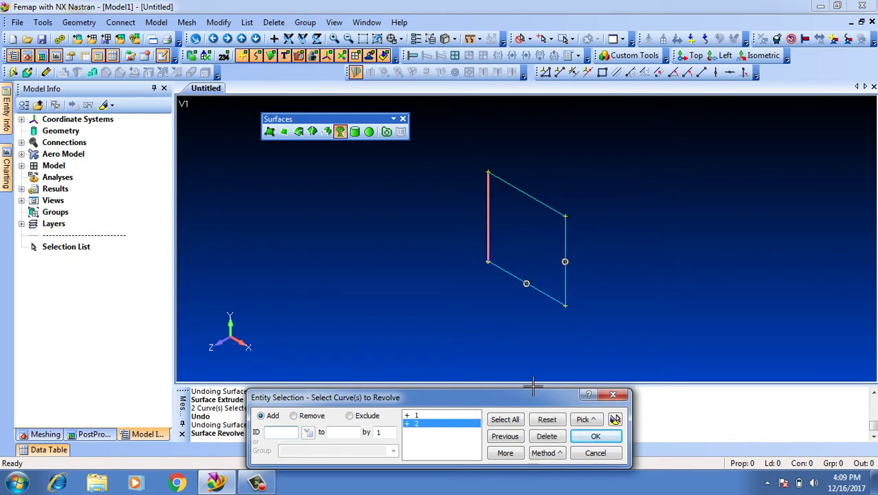
{"action": "left_click", "coordinate": [594, 436]}
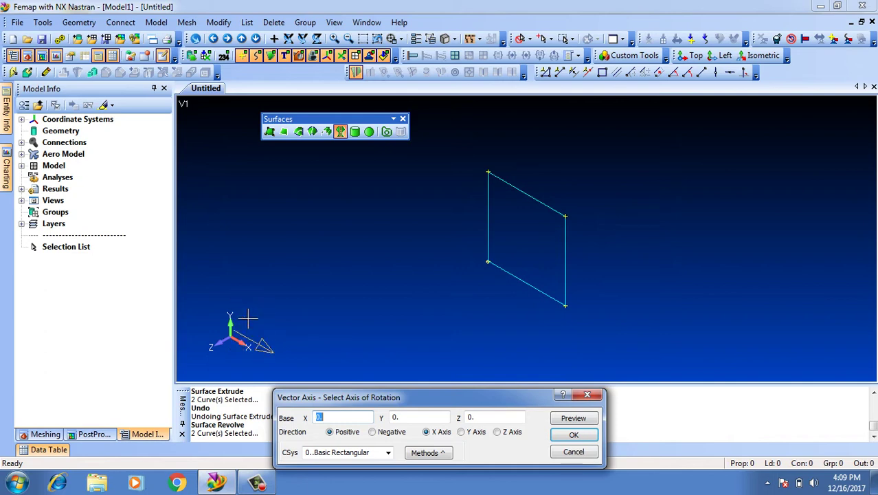
{"action": "left_click", "coordinate": [462, 432]}
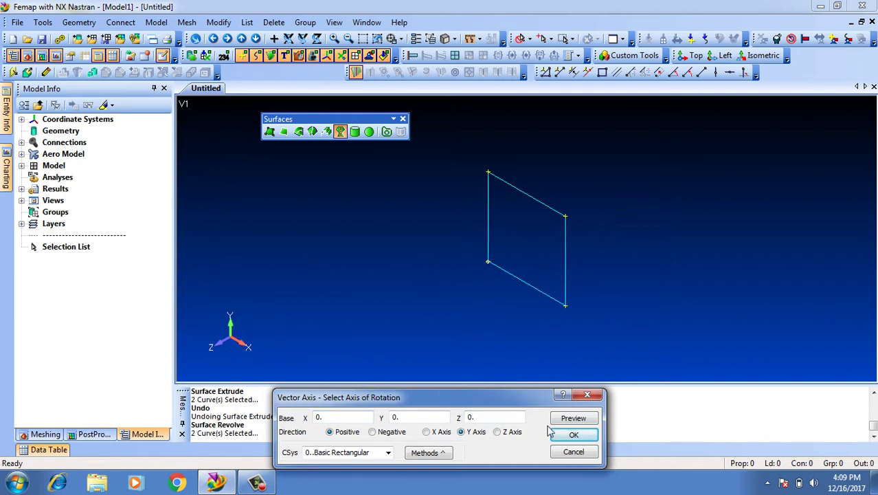
{"action": "left_click", "coordinate": [574, 434]}
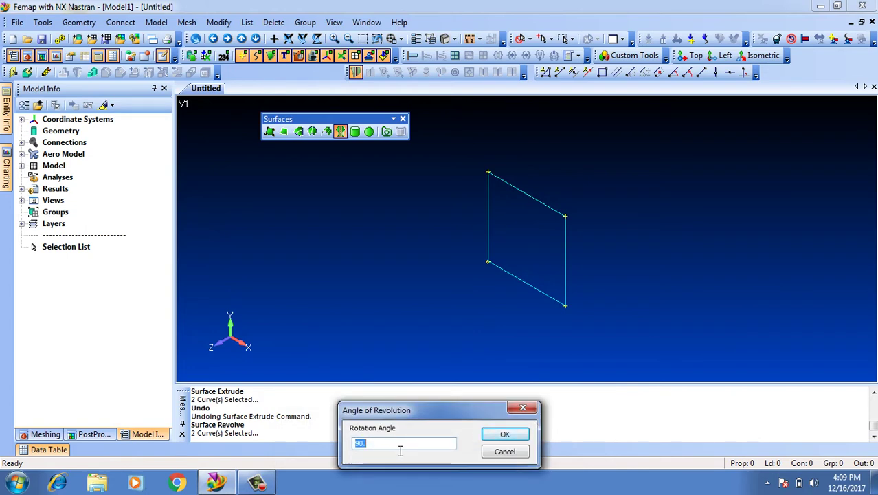
{"action": "left_click", "coordinate": [505, 434]}
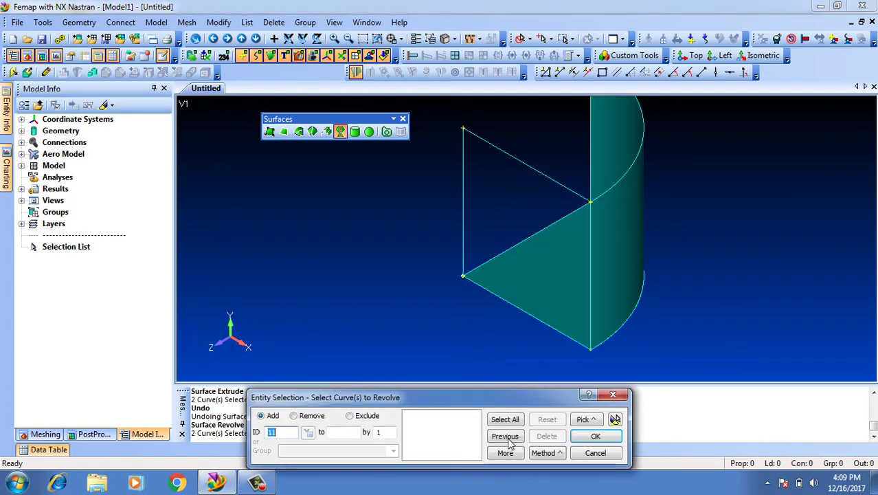
{"action": "middle_click_drag", "start_coordinate": [524, 284], "coordinate": [556, 317]}
{"action": "left_click", "coordinate": [588, 453]}
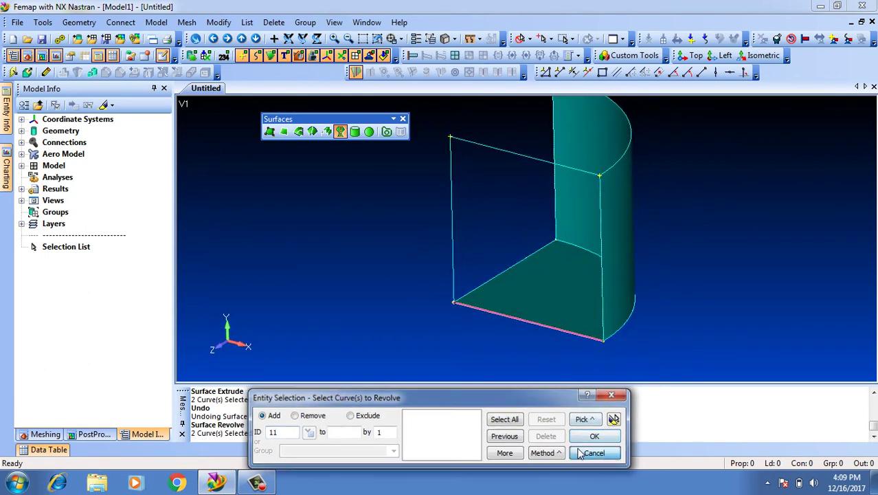
{"action": "key", "text": "ctrl+z"}
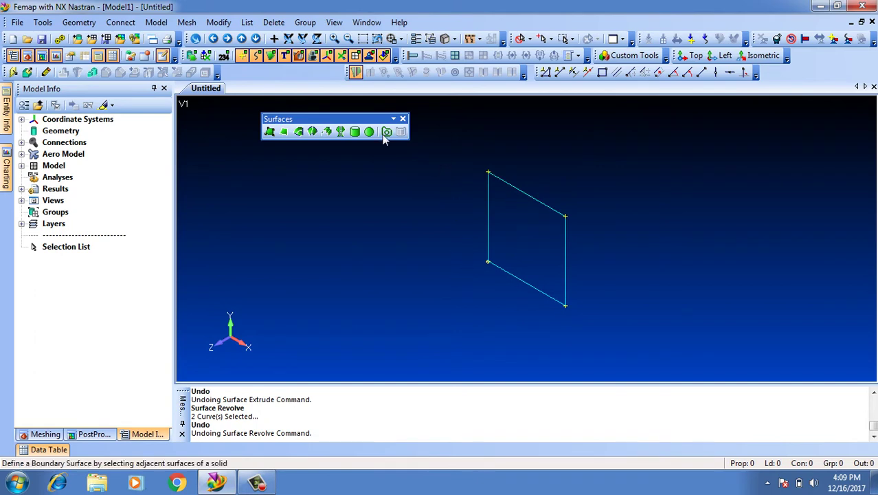
Revolve only the rectangle's right vertical curve 180 degrees about the positive Y axis through the origin to form a half-cylinder surface.
{"action": "left_click", "coordinate": [341, 131]}
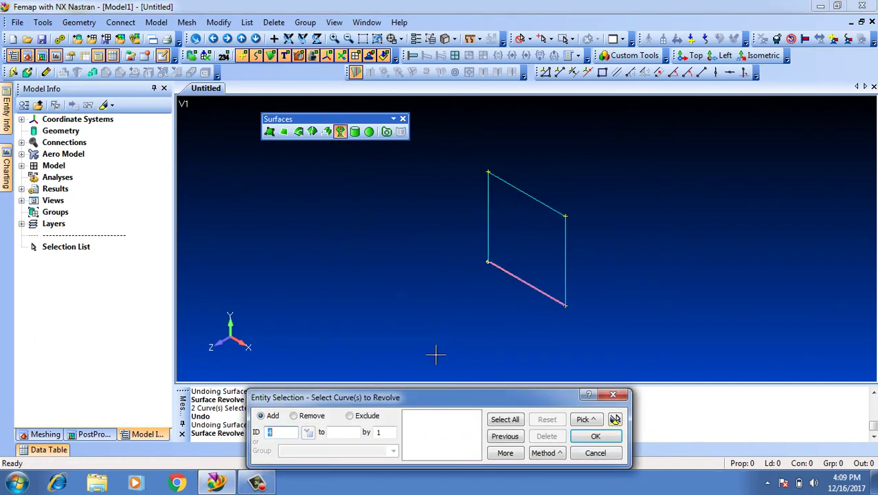
{"action": "left_click", "coordinate": [568, 276]}
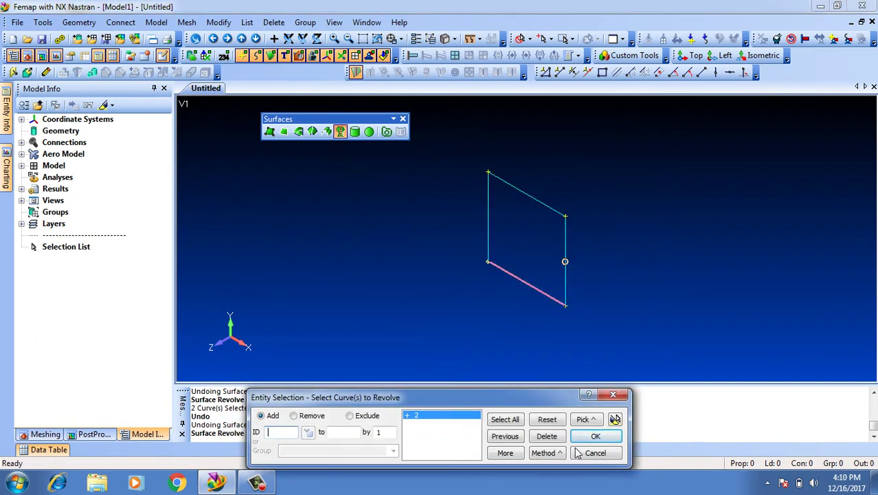
{"action": "left_click", "coordinate": [596, 437]}
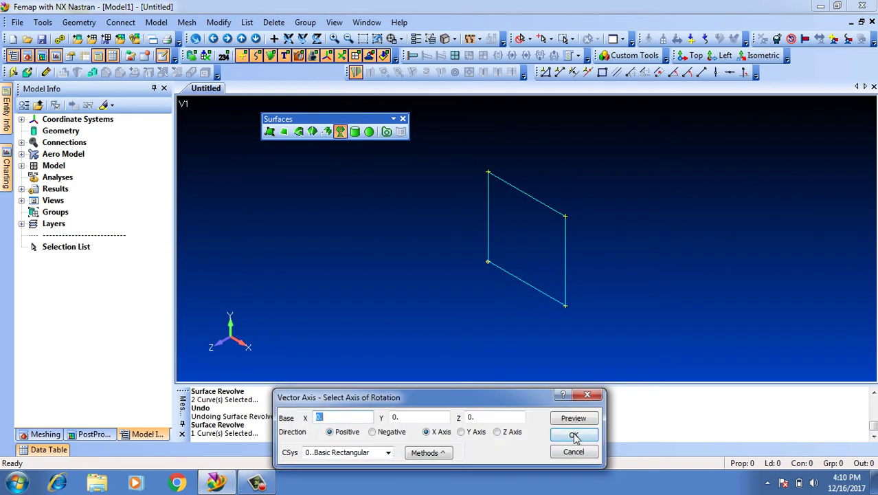
{"action": "left_click", "coordinate": [473, 434]}
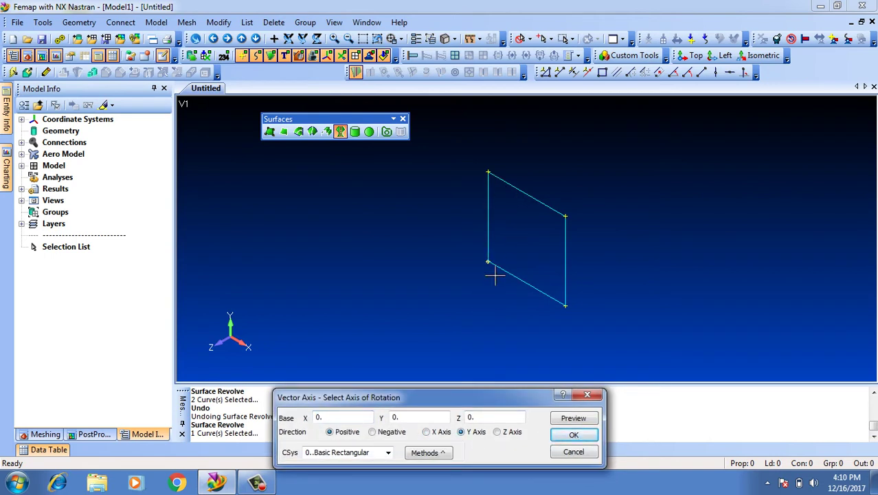
{"action": "left_click", "coordinate": [570, 435]}
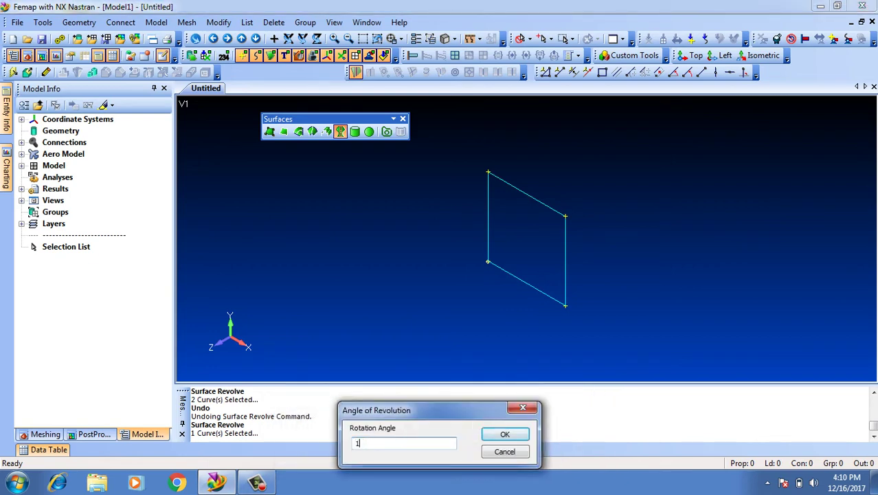
{"action": "left_click", "coordinate": [504, 434]}
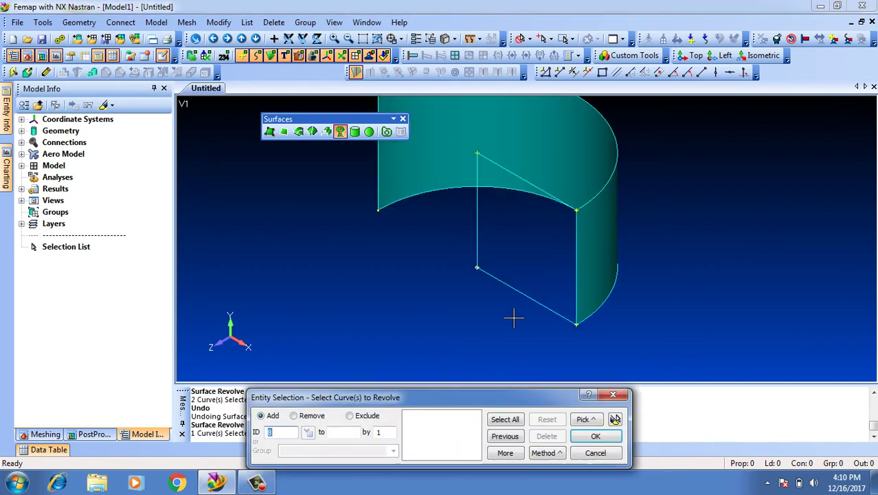
{"action": "middle_click_drag", "start_coordinate": [514, 315], "coordinate": [498, 253]}
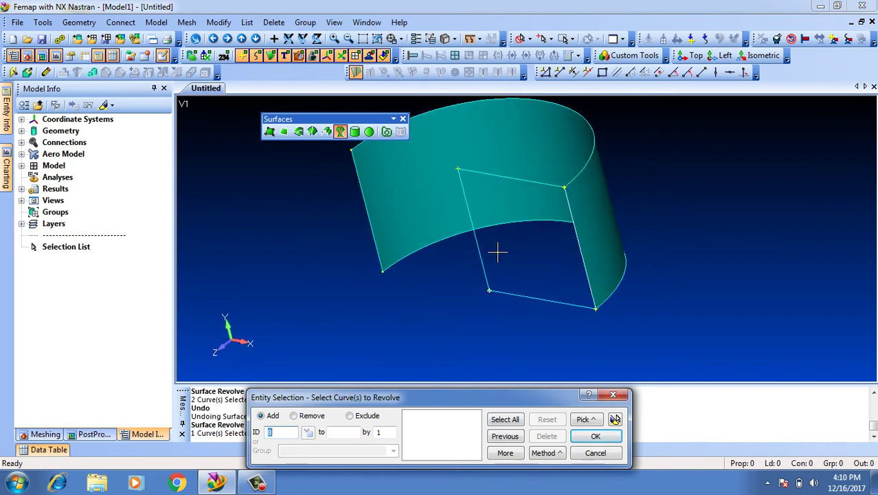
{"action": "left_click", "coordinate": [596, 452]}
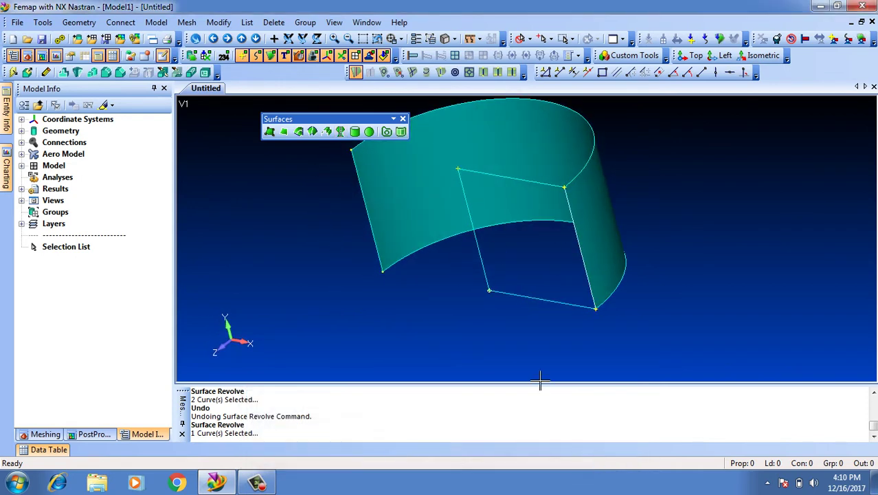
{"action": "left_click", "coordinate": [355, 132]}
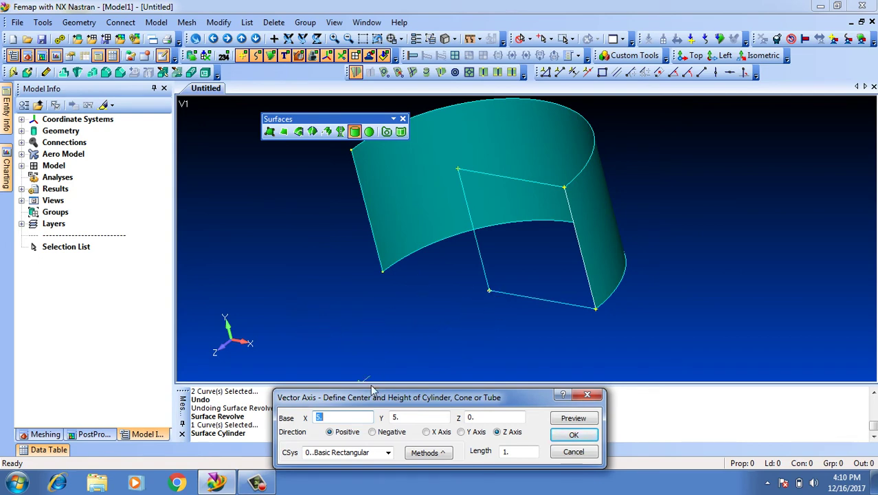
{"action": "type", "text": "0"}
{"action": "key", "text": "Tab"}
{"action": "type", "text": "0"}
{"action": "key", "text": "Tab"}
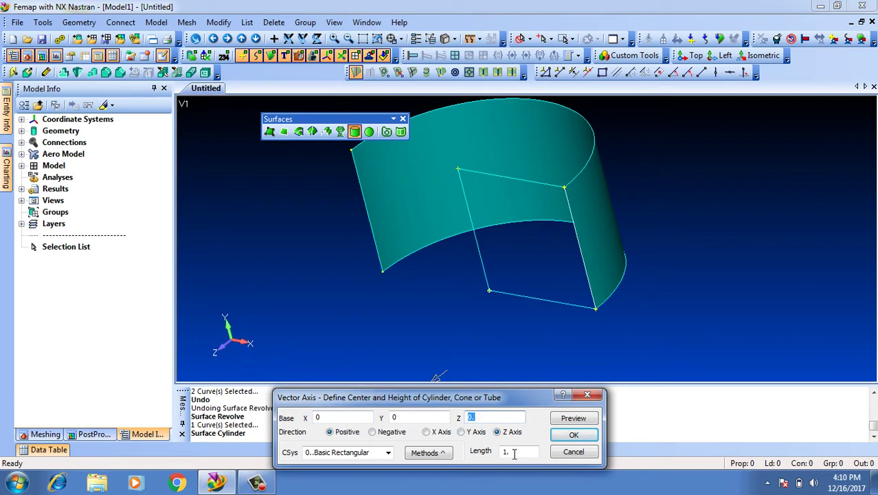
{"action": "key", "text": "Tab"}
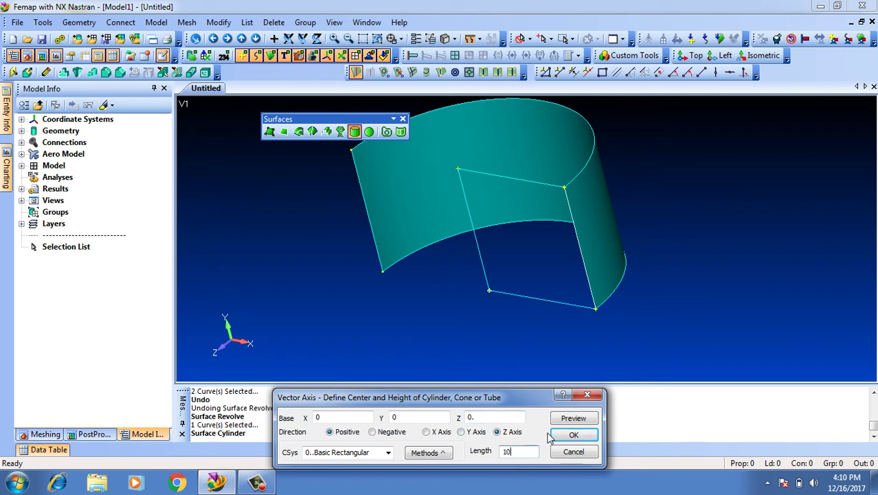
{"action": "type", "text": "10"}
{"action": "left_click", "coordinate": [574, 435]}
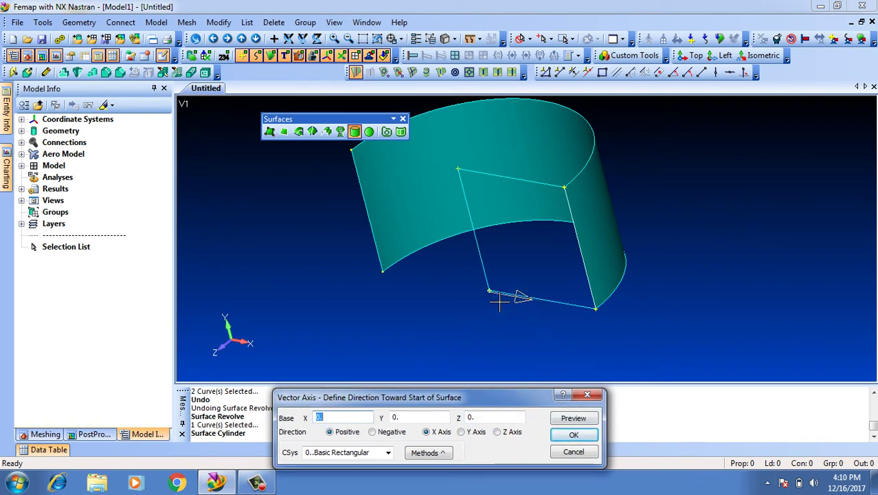
{"action": "left_click", "coordinate": [572, 435]}
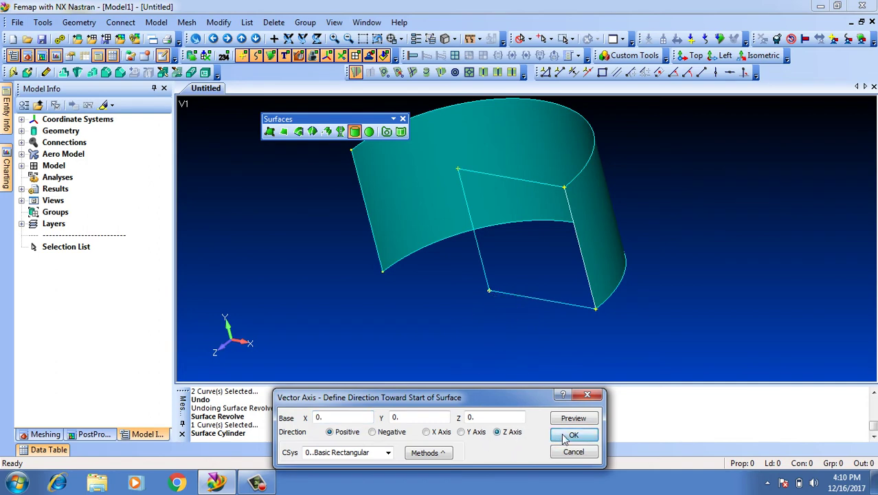
{"action": "left_click", "coordinate": [441, 259]}
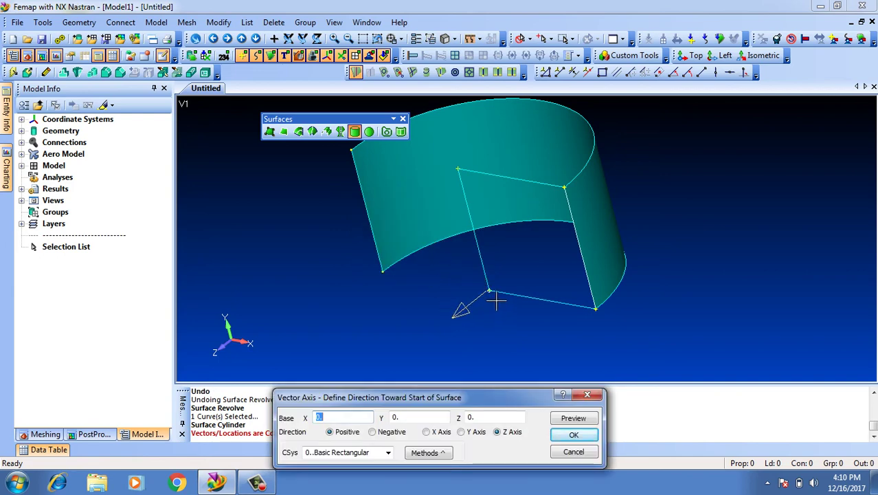
{"action": "key", "text": "Escape"}
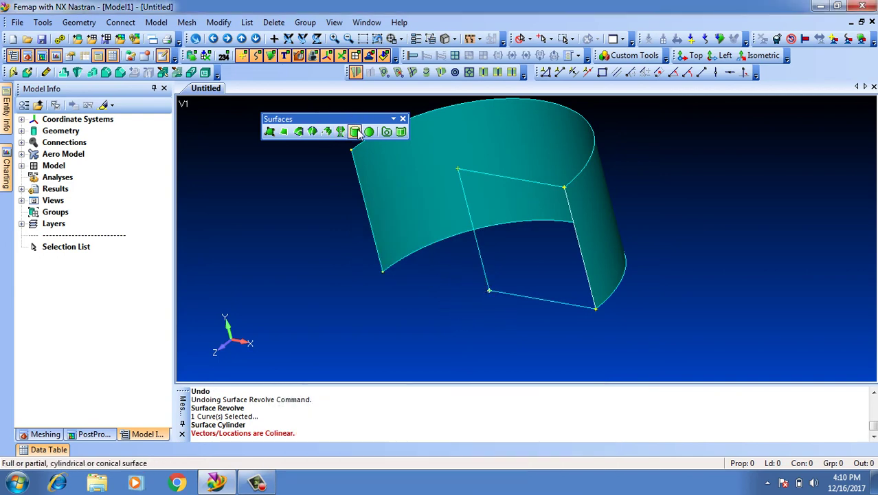
Create a cylinder surface based at 0, 0, 0 along positive Z, length 10, with positive X start direction and radius 2.
{"action": "left_click", "coordinate": [355, 131]}
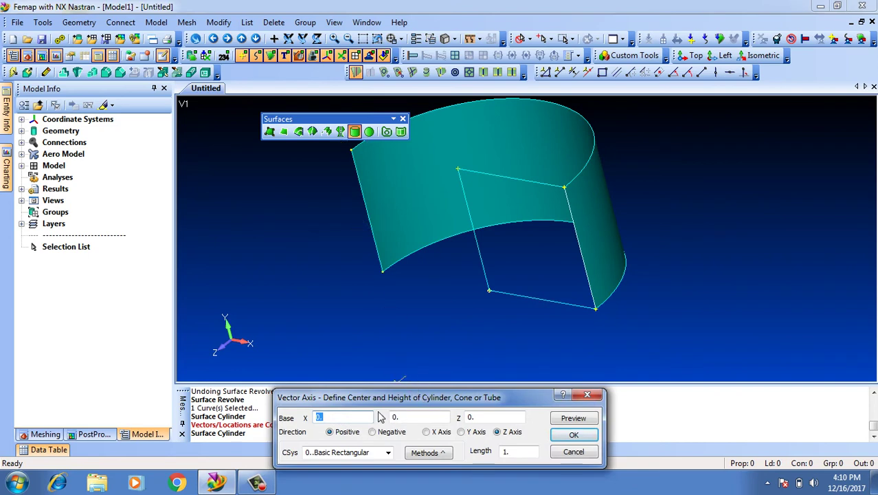
{"action": "left_click", "coordinate": [510, 454]}
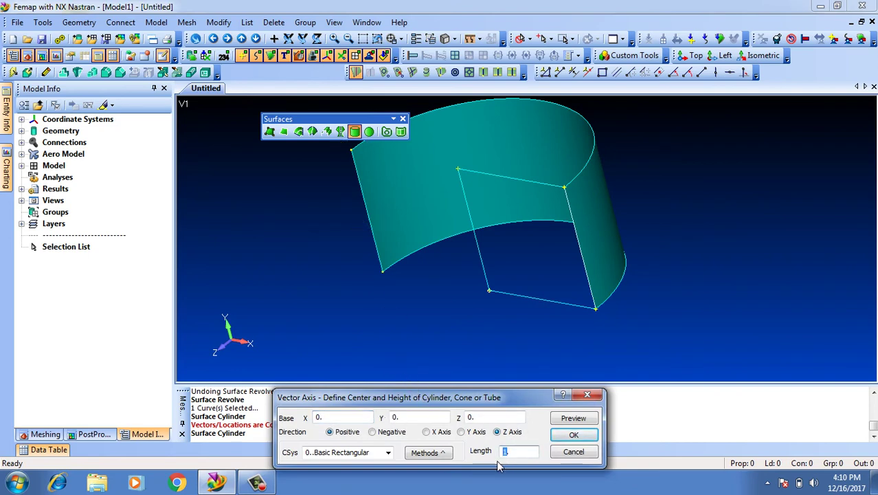
{"action": "type", "text": "0"}
{"action": "left_click", "coordinate": [572, 438]}
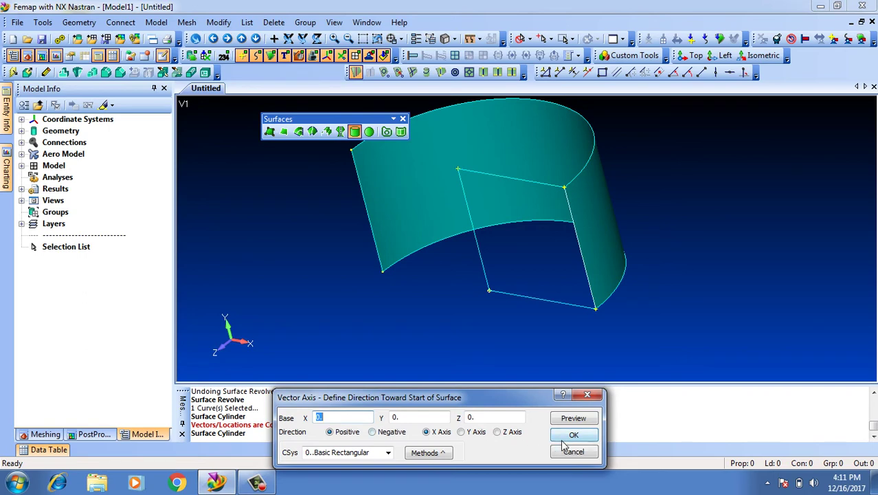
{"action": "left_click", "coordinate": [564, 440]}
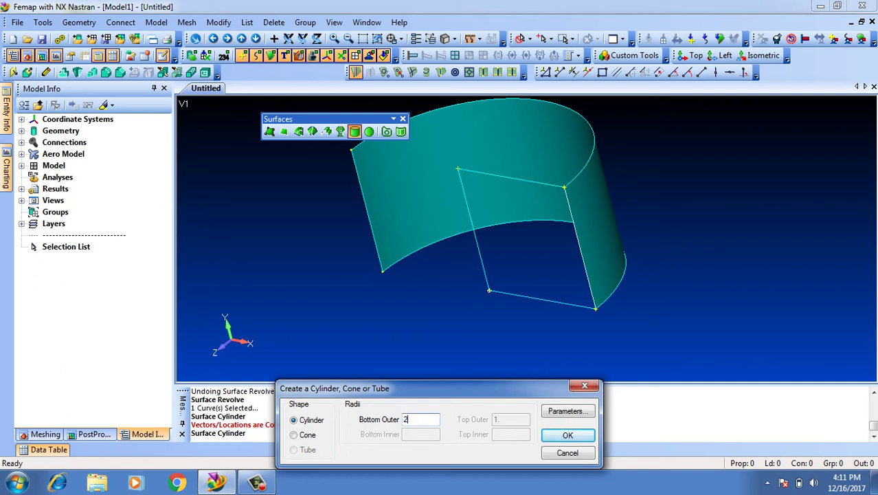
{"action": "left_click", "coordinate": [558, 435]}
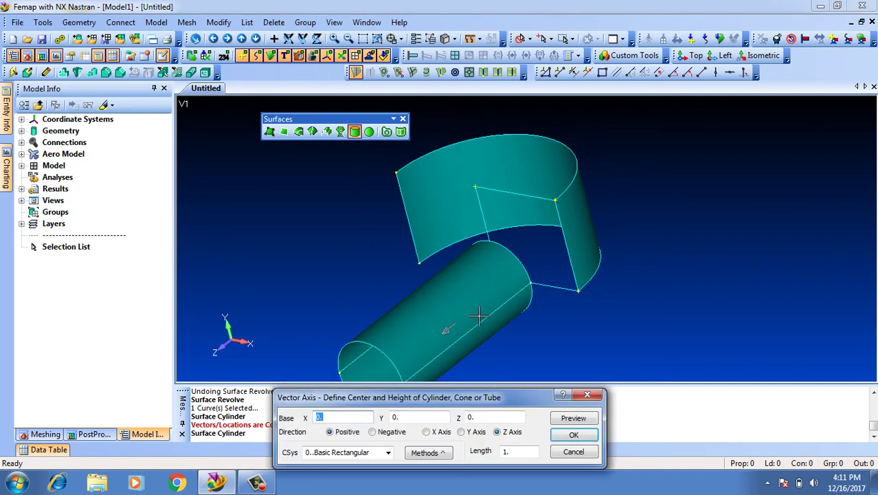
{"action": "mouse_move", "coordinate": [479, 315]}
{"action": "middle_mouse_down"}
{"action": "mouse_move", "coordinate": [549, 240]}
{"action": "mouse_move", "coordinate": [471, 298]}
{"action": "mouse_move", "coordinate": [492, 308]}
{"action": "middle_mouse_up"}
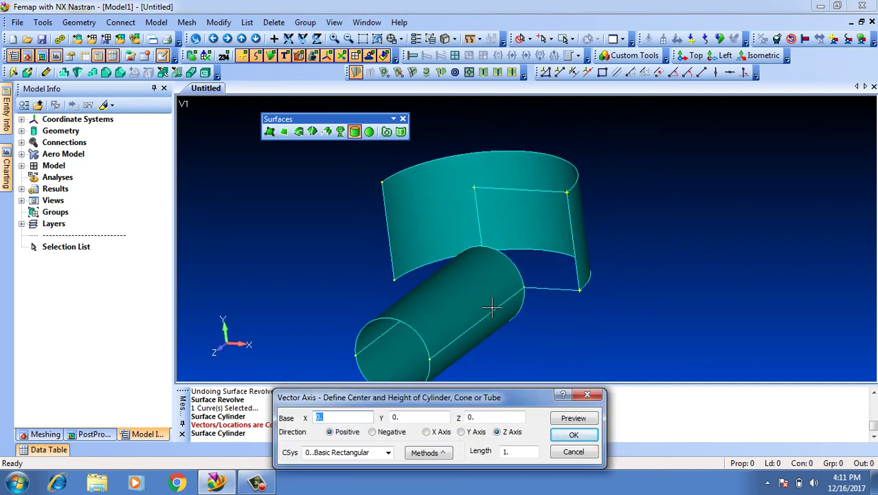
{"action": "left_click", "coordinate": [574, 451]}
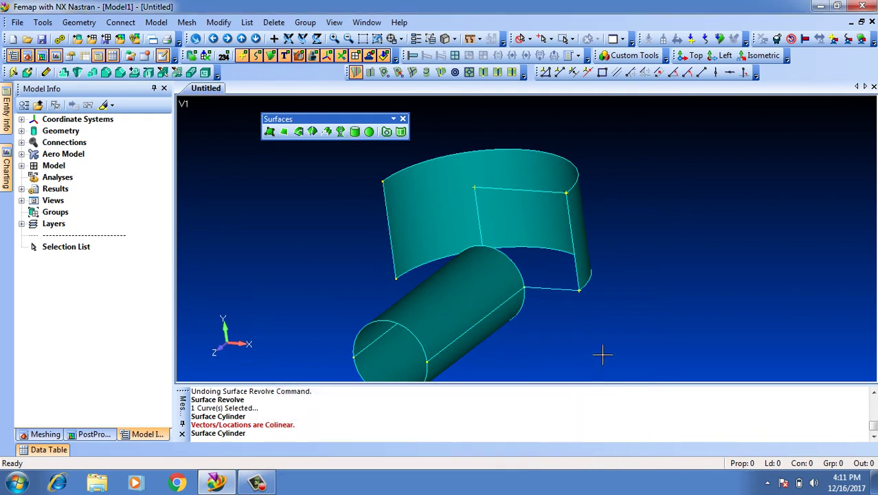
Define a cylinder or cone surface axis based at 5, 5, 0 along positive Z, length 10, with positive X start direction.
{"action": "left_click", "coordinate": [355, 132]}
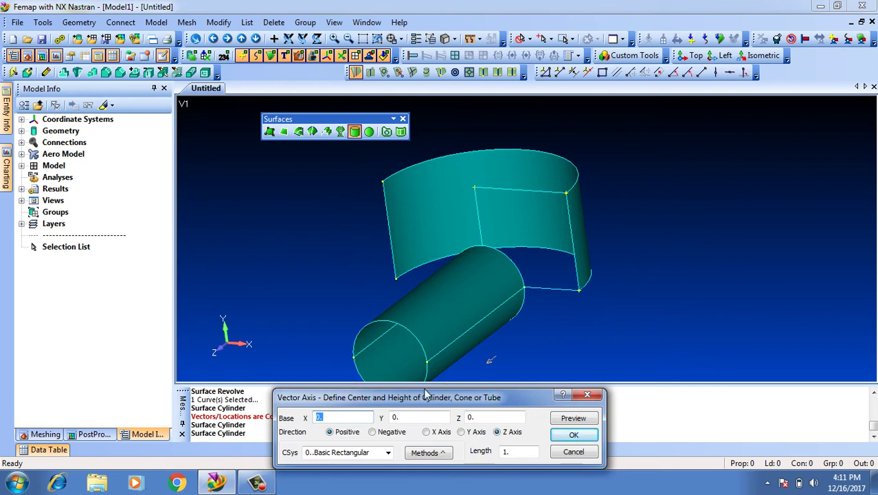
{"action": "type", "text": "5"}
{"action": "left_click_drag", "start_coordinate": [416, 418], "coordinate": [395, 424]}
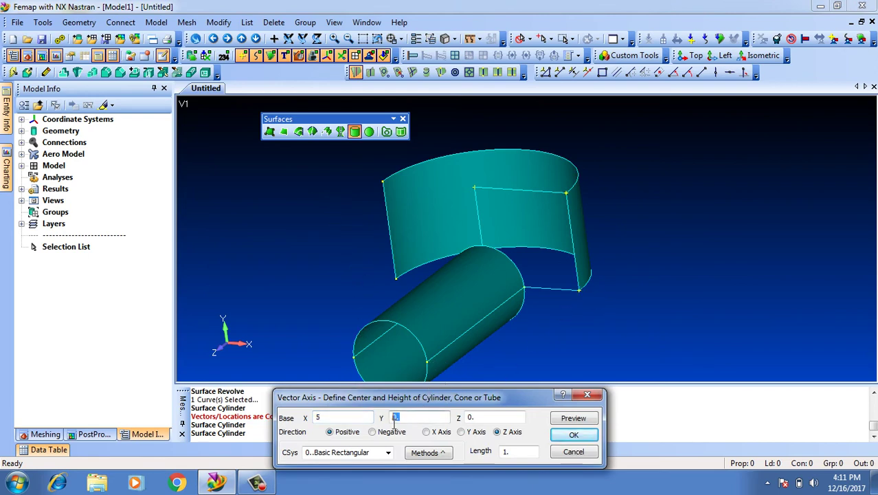
{"action": "left_click", "coordinate": [482, 420]}
{"action": "left_click_drag", "start_coordinate": [519, 460], "coordinate": [503, 465]}
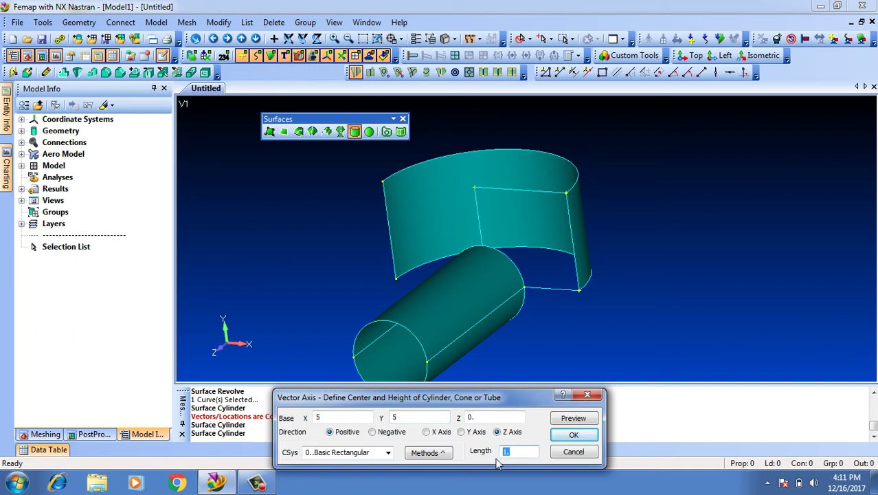
{"action": "type", "text": "10"}
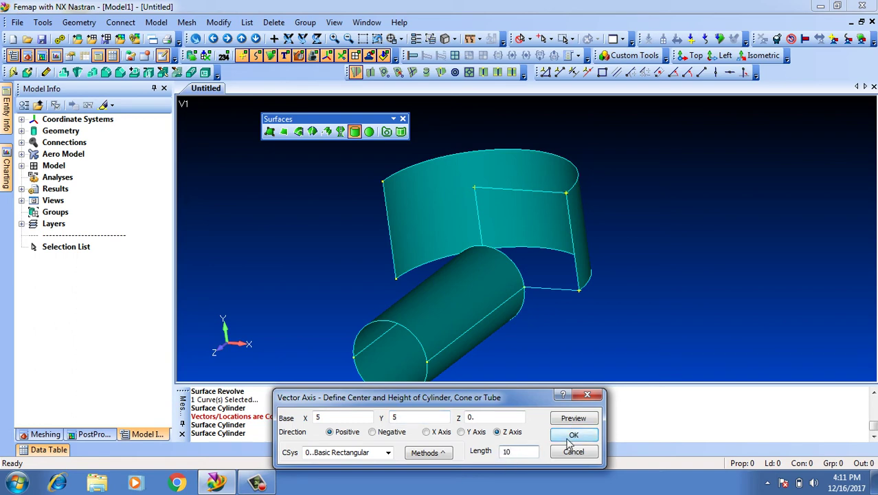
{"action": "left_click", "coordinate": [570, 436]}
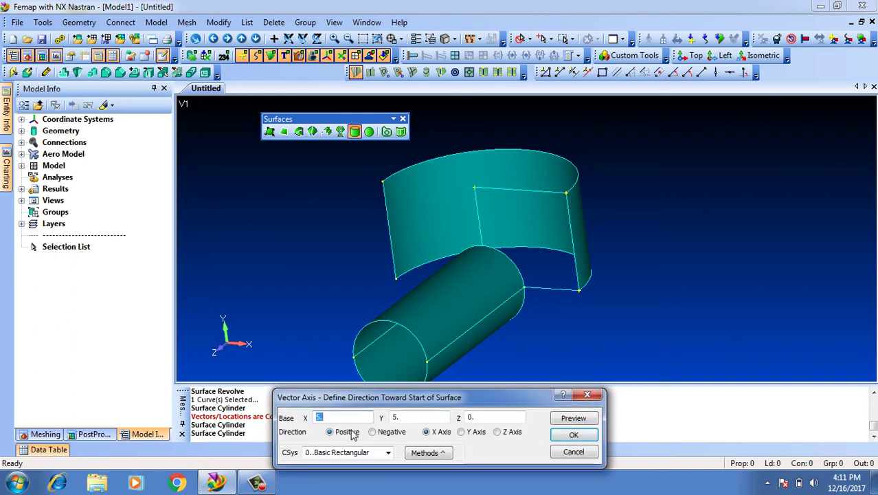
{"action": "left_click", "coordinate": [575, 437]}
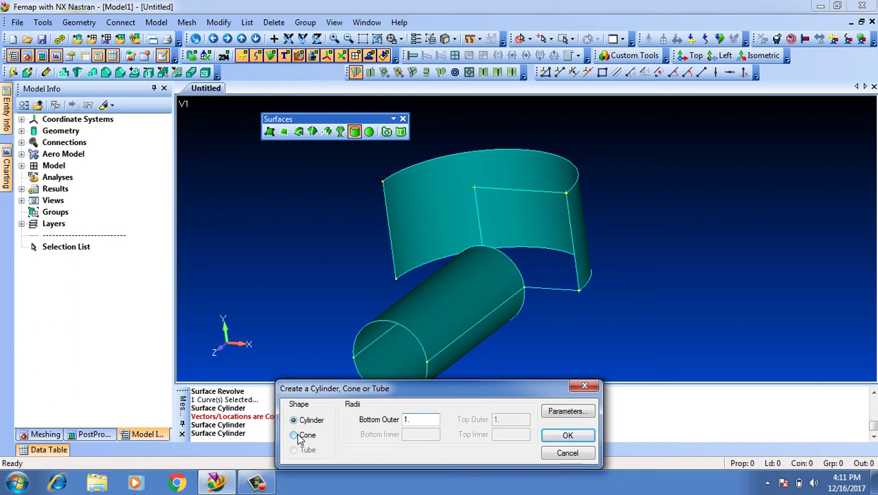
Choose the cone shape, set its bottom outer radius and a top outer radius of 0, and create the single cone surface.
{"action": "left_click", "coordinate": [299, 437]}
{"action": "left_click_drag", "start_coordinate": [417, 426], "coordinate": [397, 431]}
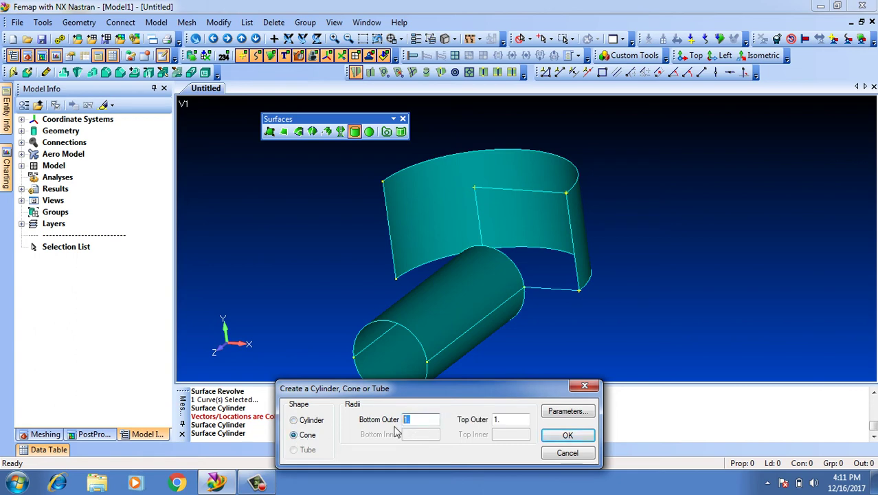
{"action": "left_click_drag", "start_coordinate": [503, 430], "coordinate": [489, 431]}
{"action": "type", "text": "0"}
{"action": "left_click", "coordinate": [568, 436]}
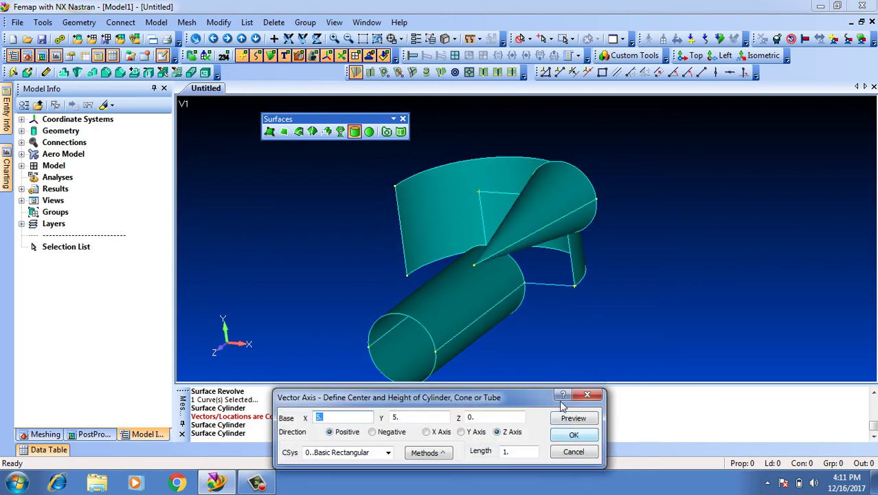
{"action": "left_click", "coordinate": [574, 452]}
{"action": "mouse_move", "coordinate": [502, 308]}
{"action": "middle_mouse_down"}
{"action": "mouse_move", "coordinate": [506, 266]}
{"action": "mouse_move", "coordinate": [499, 308]}
{"action": "middle_mouse_up"}
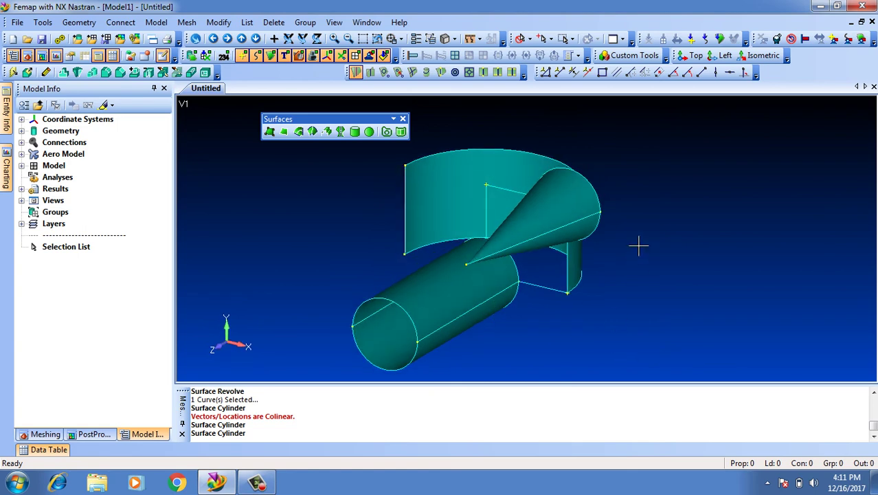
Create a sphere surface centred at 5, 0, 0 with positive Z polar direction, positive X start direction and radius 2.
{"action": "left_click", "coordinate": [371, 133]}
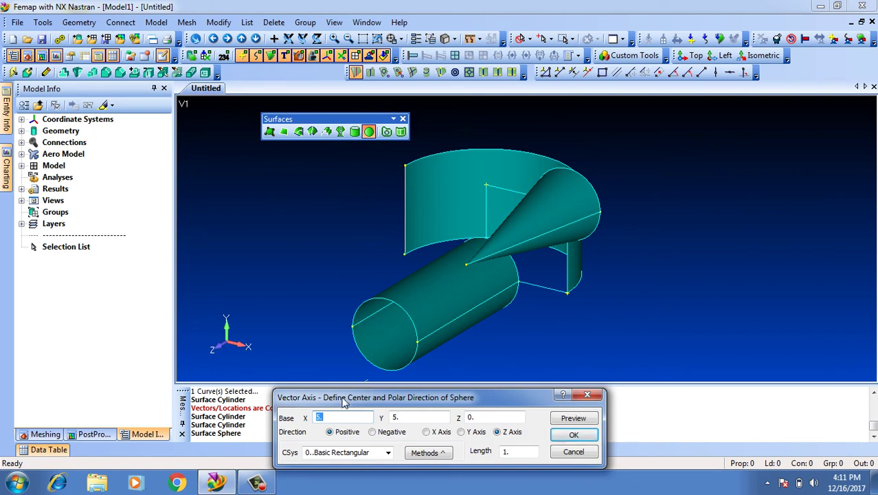
{"action": "double_click", "coordinate": [396, 418]}
{"action": "type", "text": "0"}
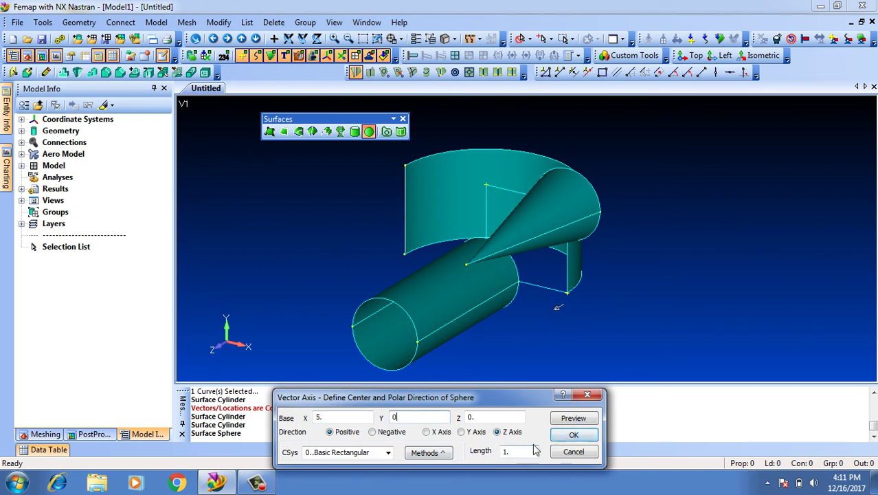
{"action": "left_click", "coordinate": [561, 440]}
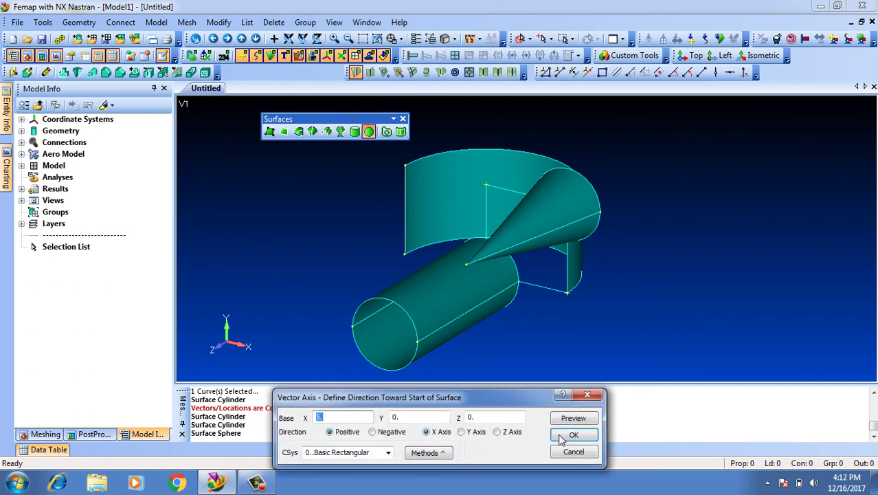
{"action": "left_click", "coordinate": [568, 437]}
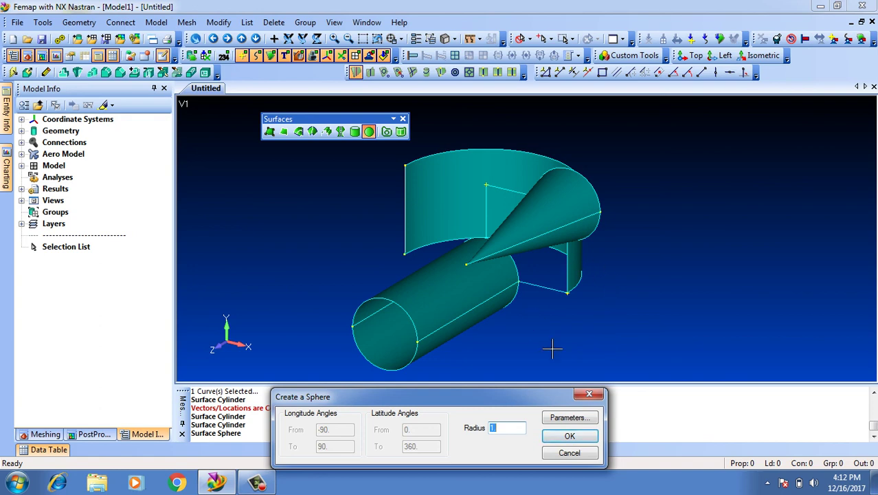
{"action": "left_click", "coordinate": [570, 436]}
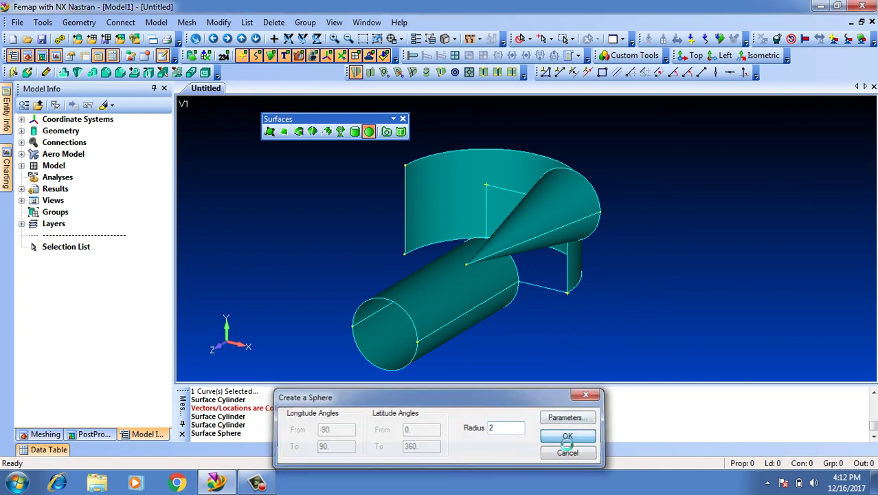
{"action": "left_click", "coordinate": [568, 451]}
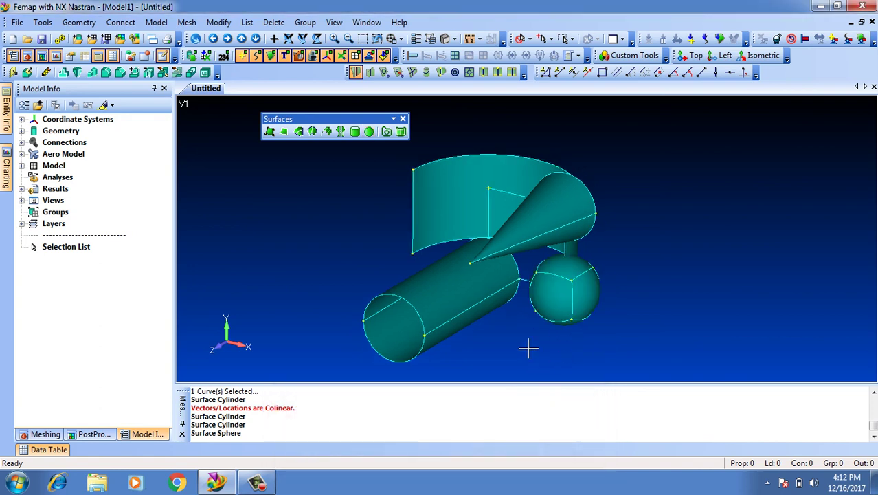
{"action": "middle_click_drag", "start_coordinate": [545, 333], "coordinate": [504, 334]}
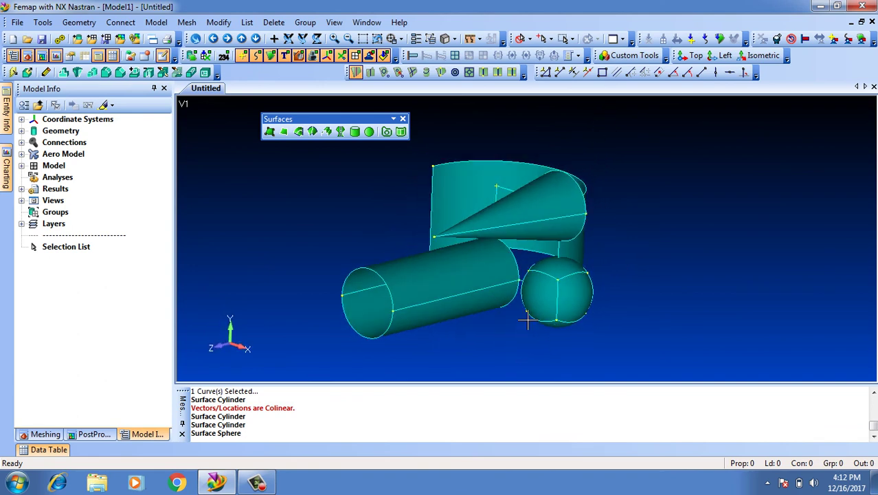